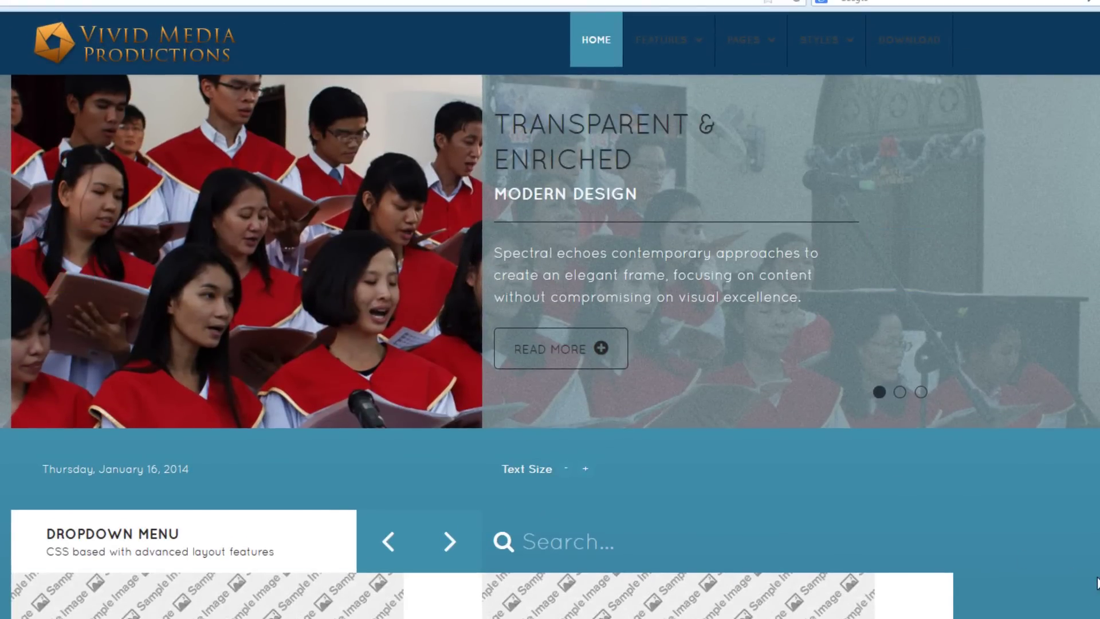
Step: Open the sample Our Team page via Features and Pages > Team on the Vivid Media Productions site
mouse_move(693, 41)
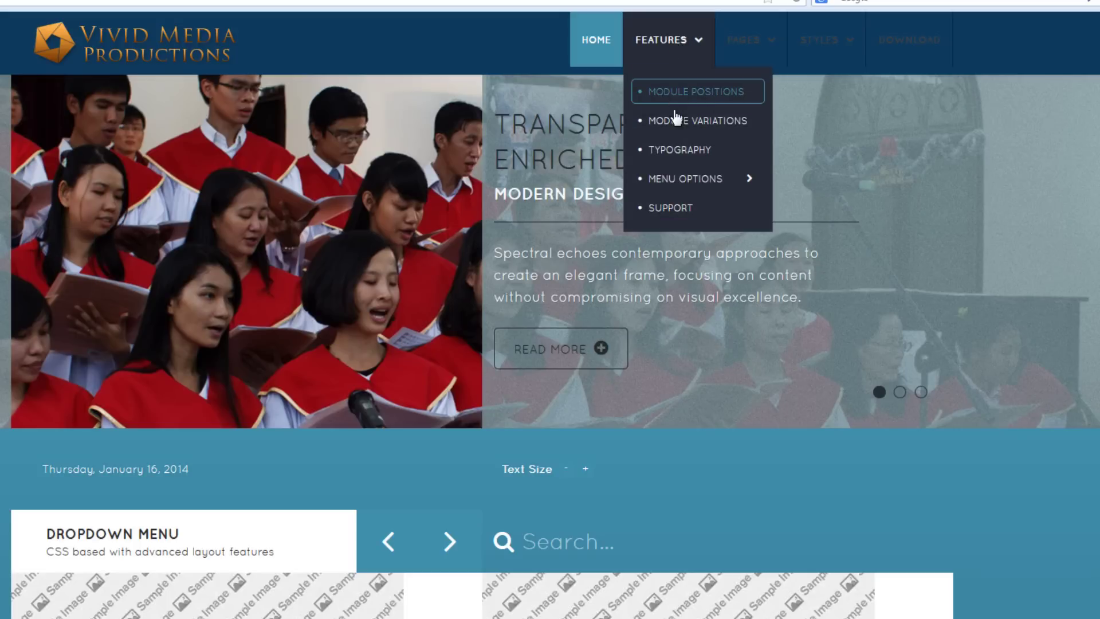
mouse_move(773, 32)
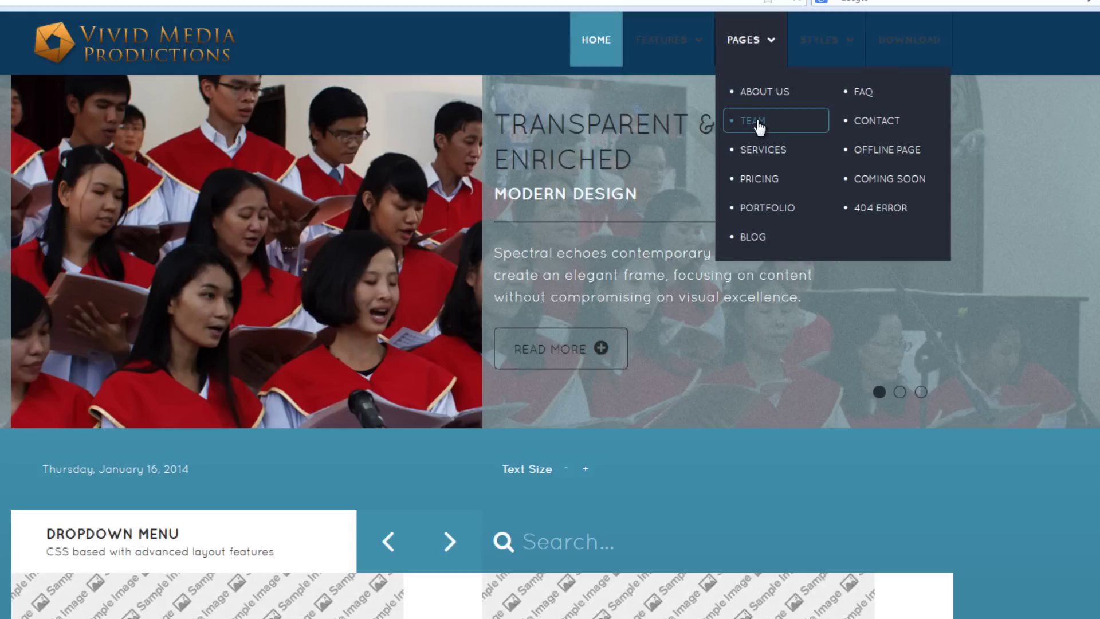
left_click(758, 123)
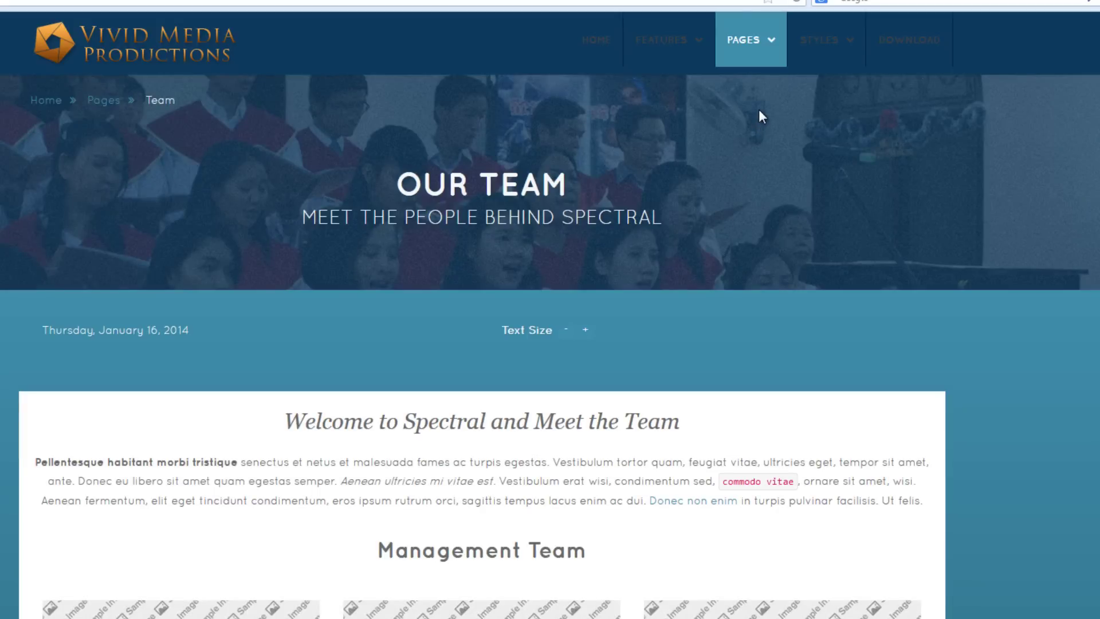
mouse_move(822, 51)
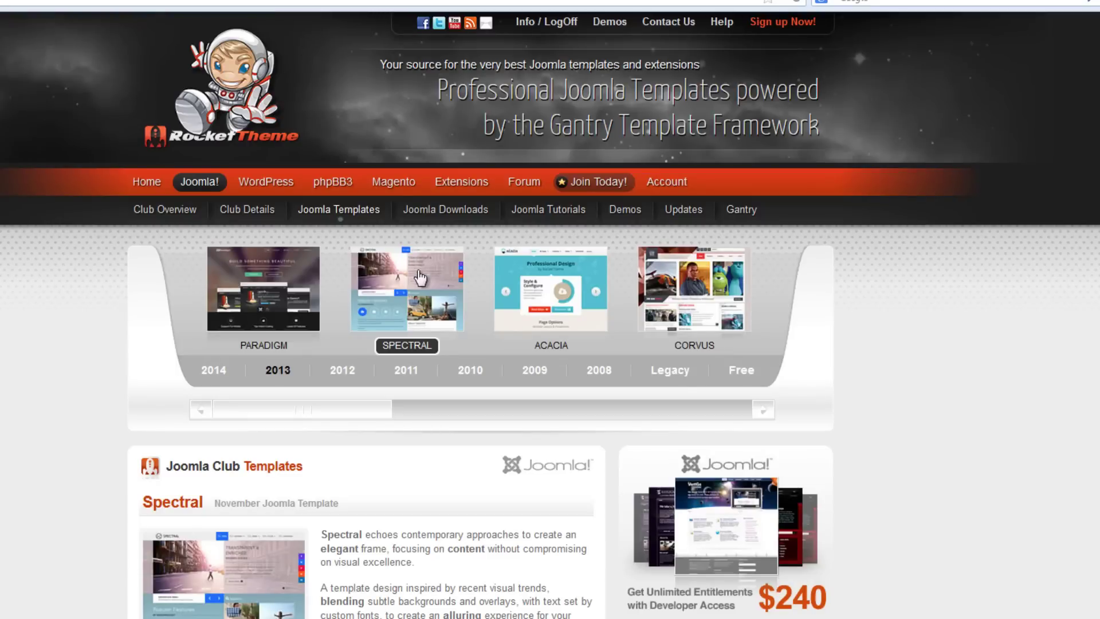
Step: Go from the Joomla club templates overview to the Spectral demo's Module Variations page
left_click(197, 184)
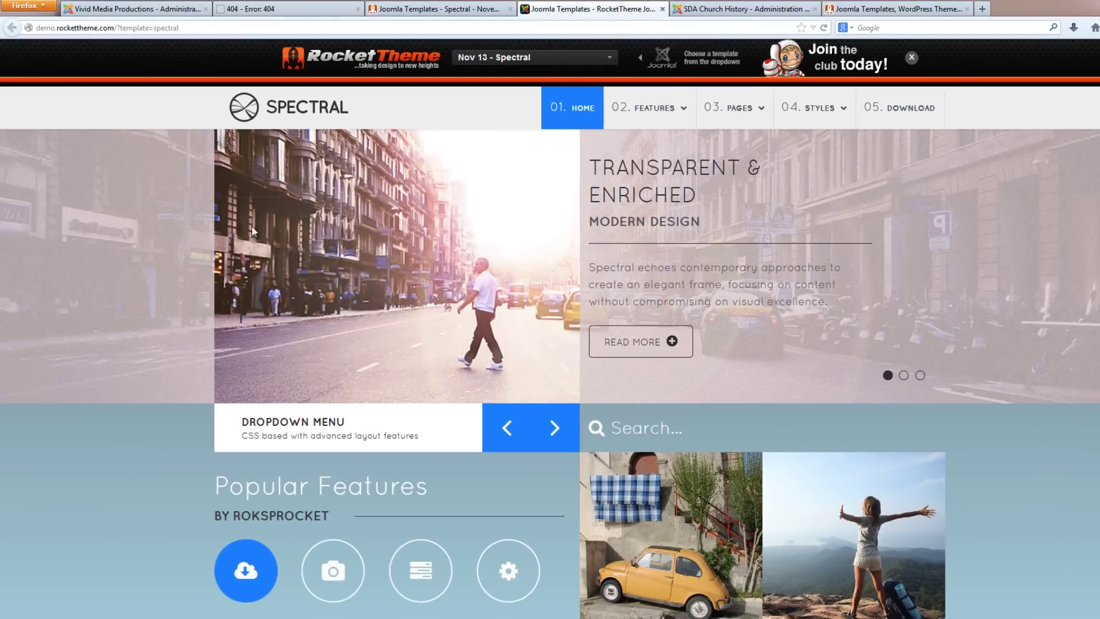
mouse_move(271, 211)
mouse_move(390, 223)
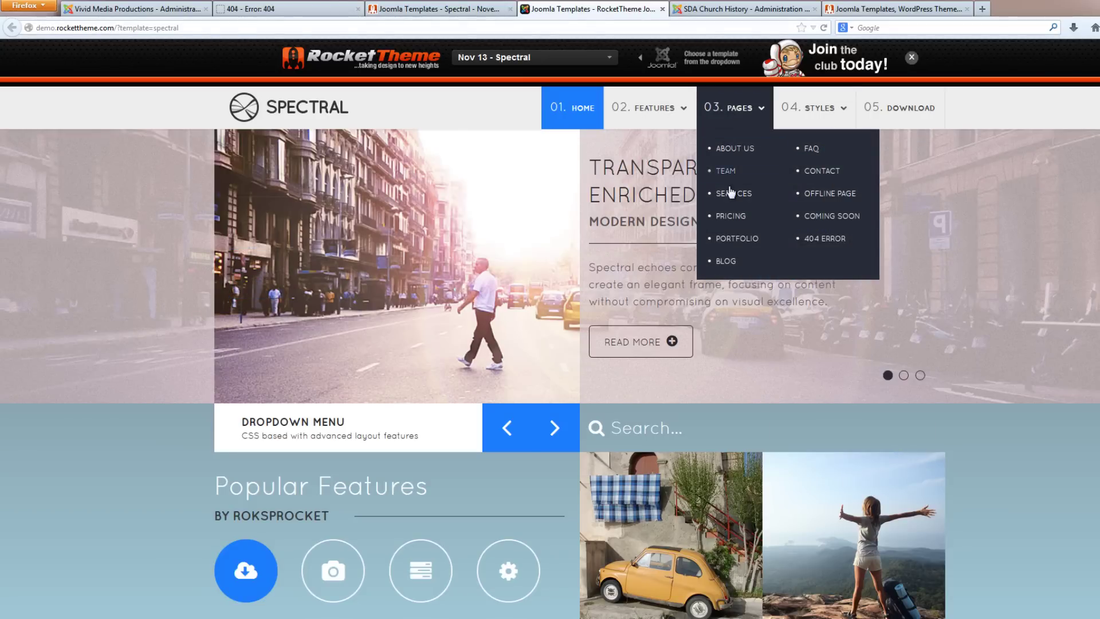
mouse_move(651, 120)
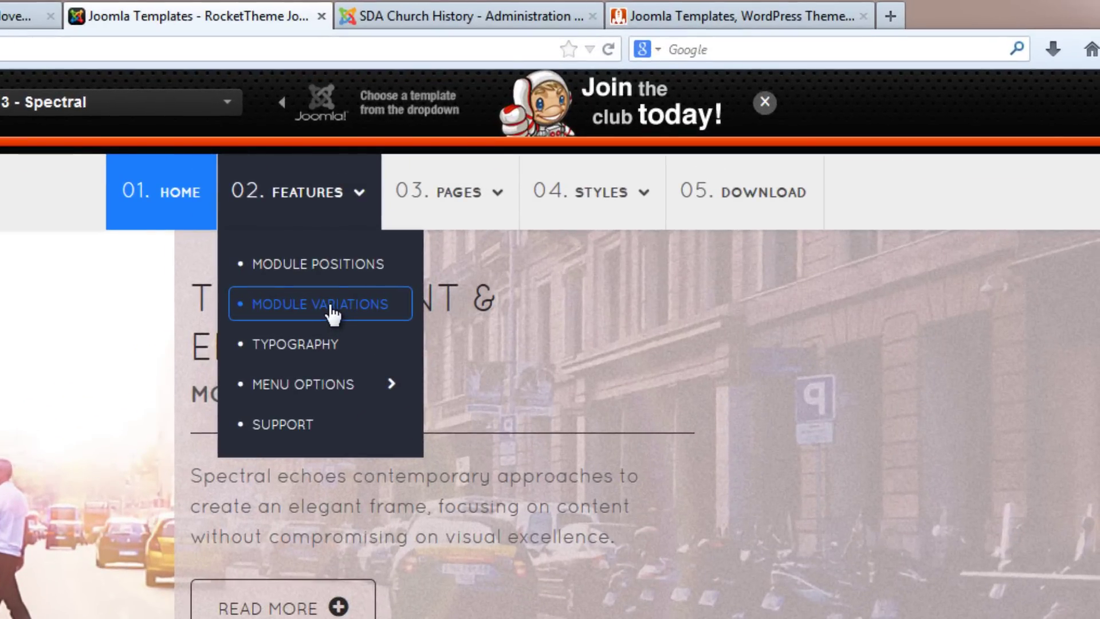
left_click(332, 313)
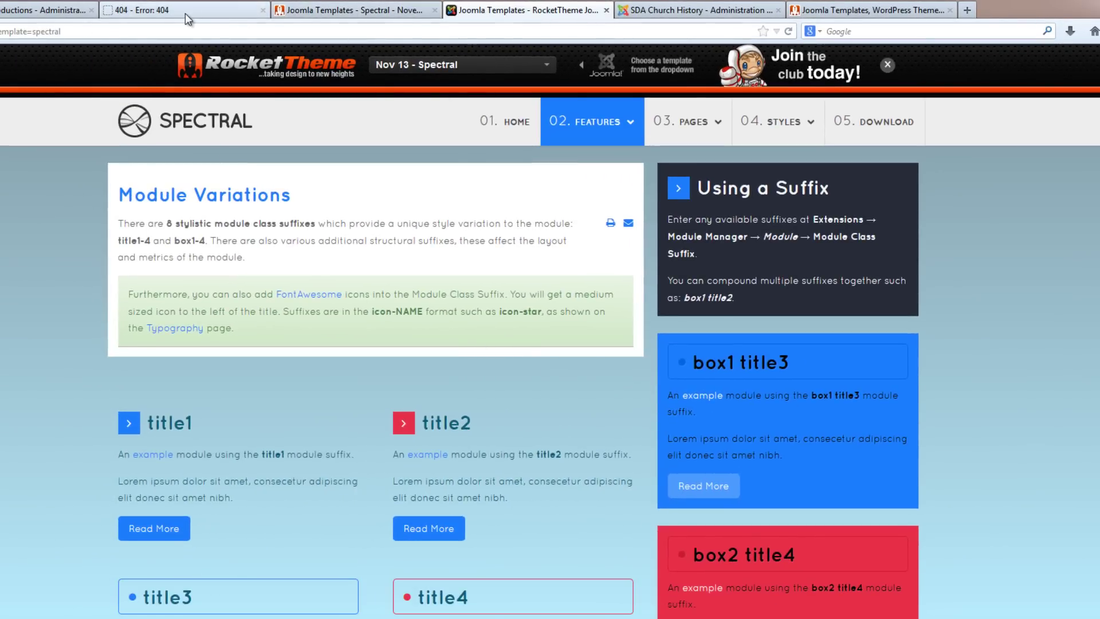
Step: Return to the administration panel and open Extensions > Module Manager
left_click(11, 14)
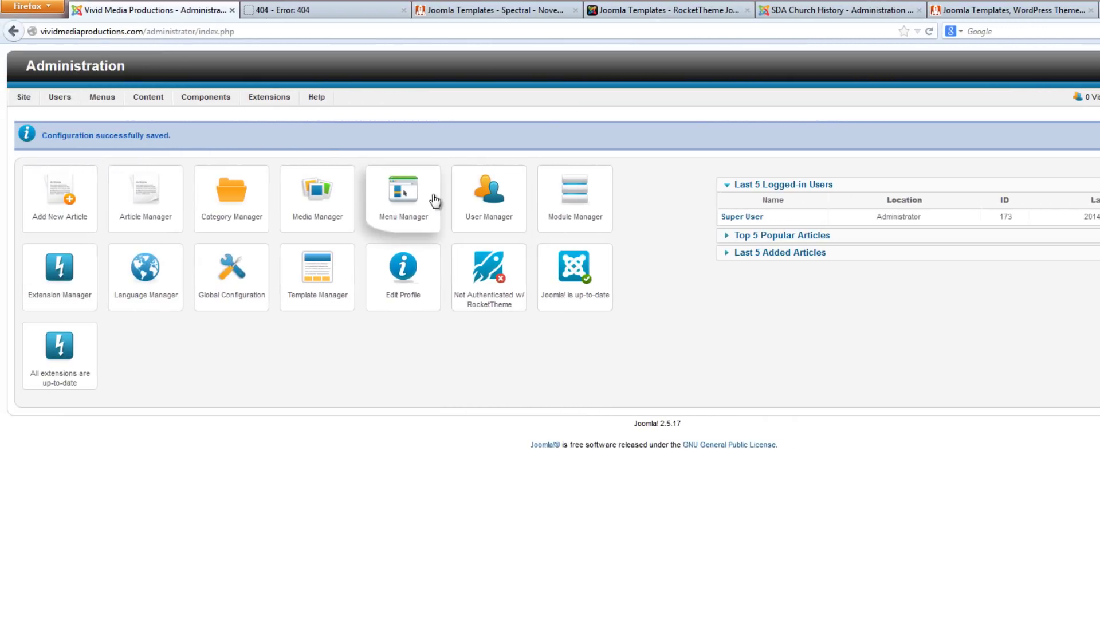
mouse_move(272, 103)
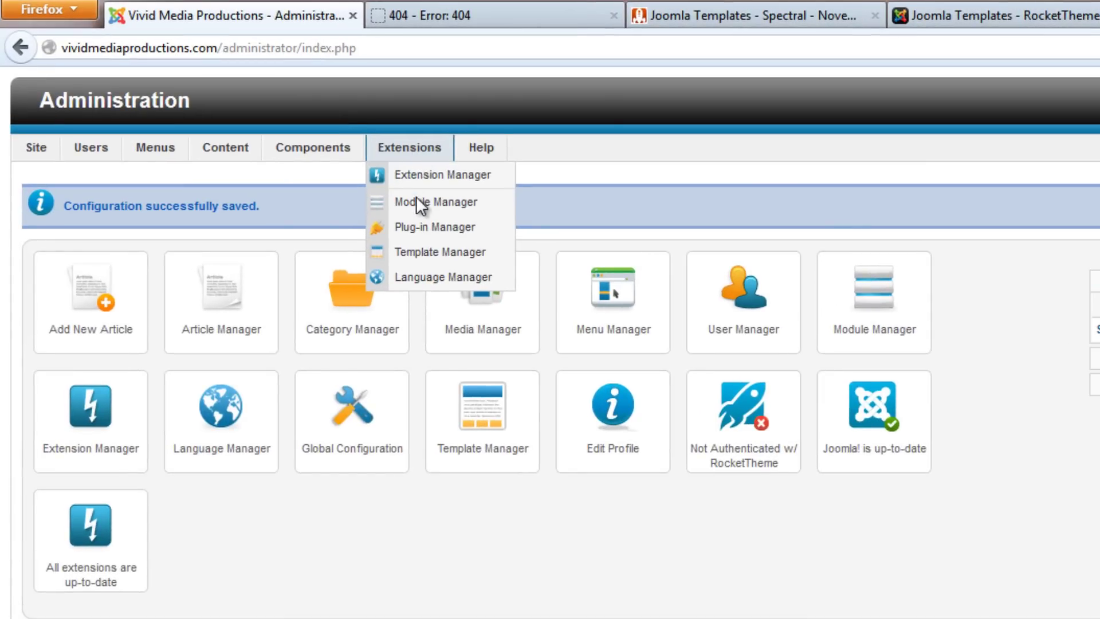
left_click(416, 202)
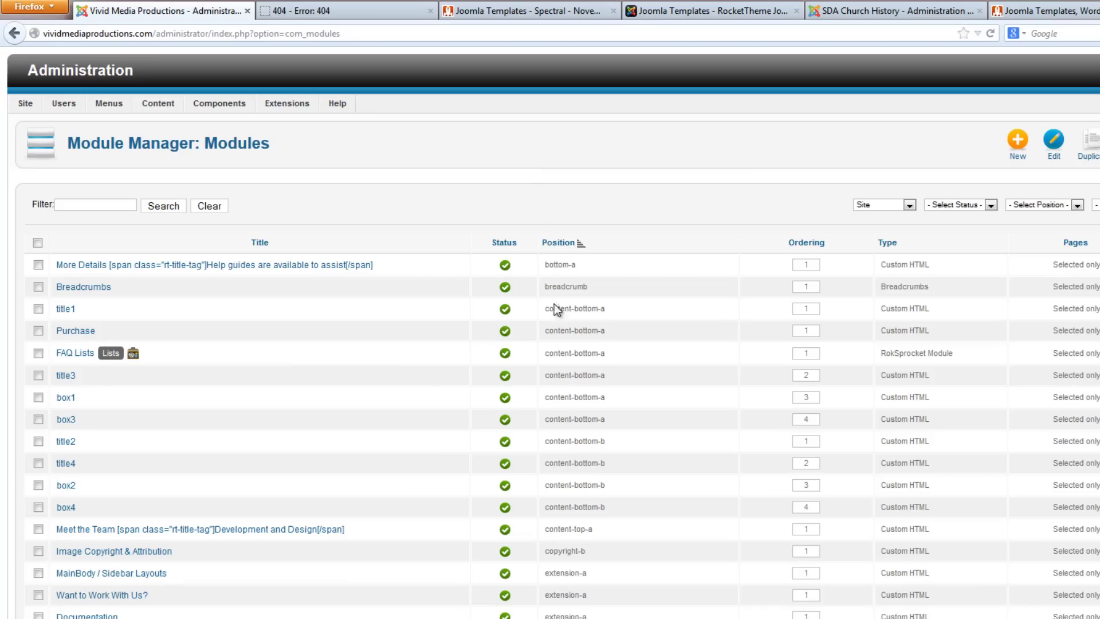
Step: Set Display # to All so every module appears on one page
scroll(621, 606, "down", 5)
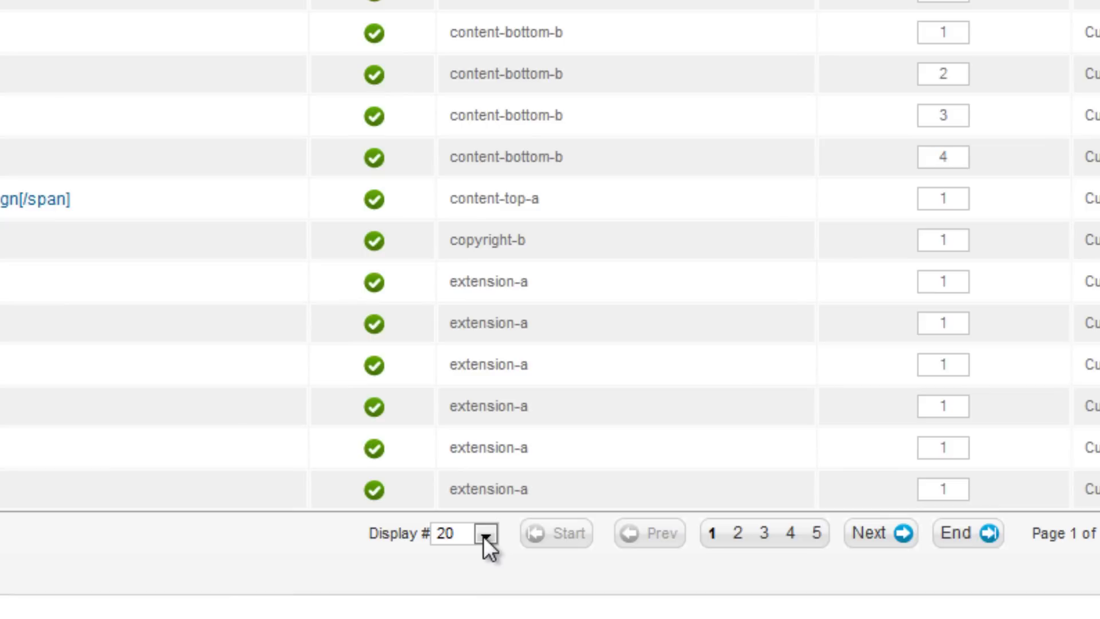
left_click(497, 557)
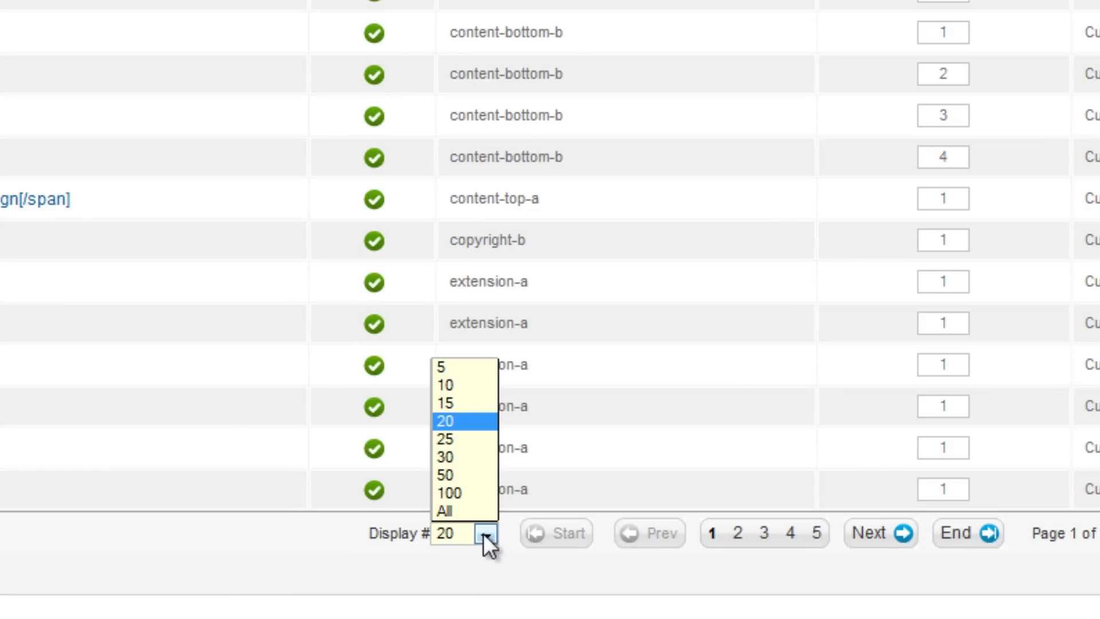
left_click(466, 510)
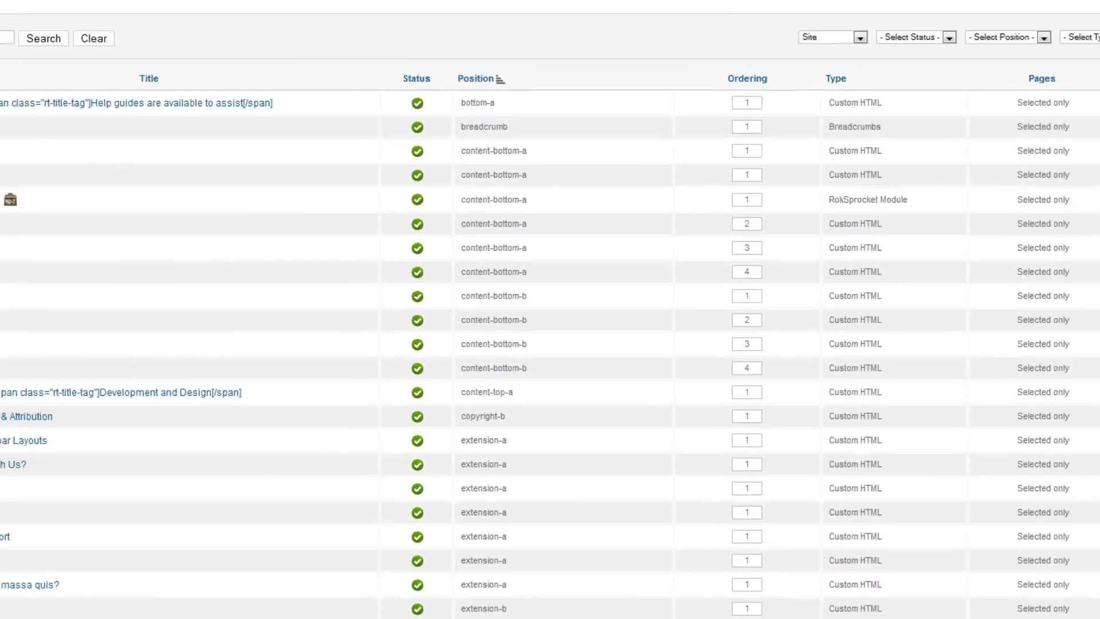
scroll(550, 344, "down", 10)
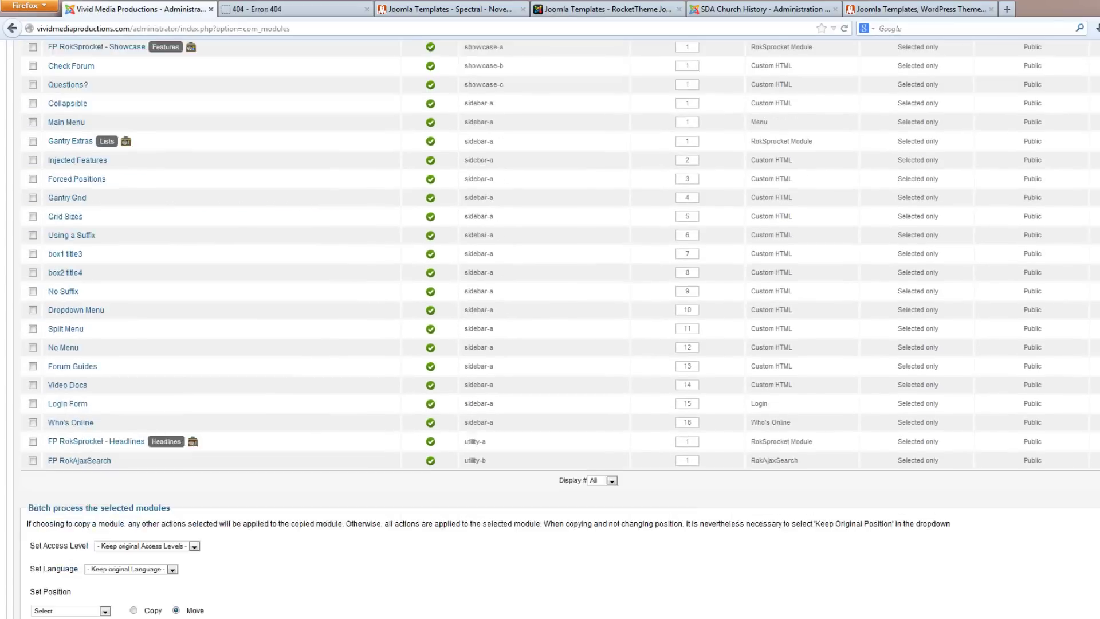
scroll(550, 344, "up", 15)
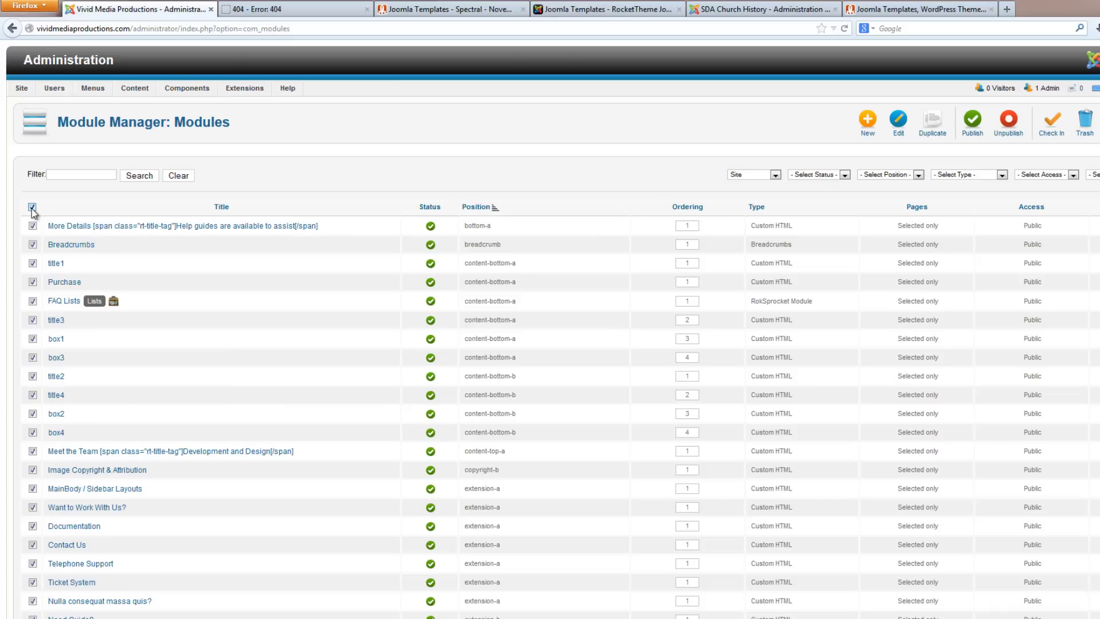
scroll(550, 330, "down", 20)
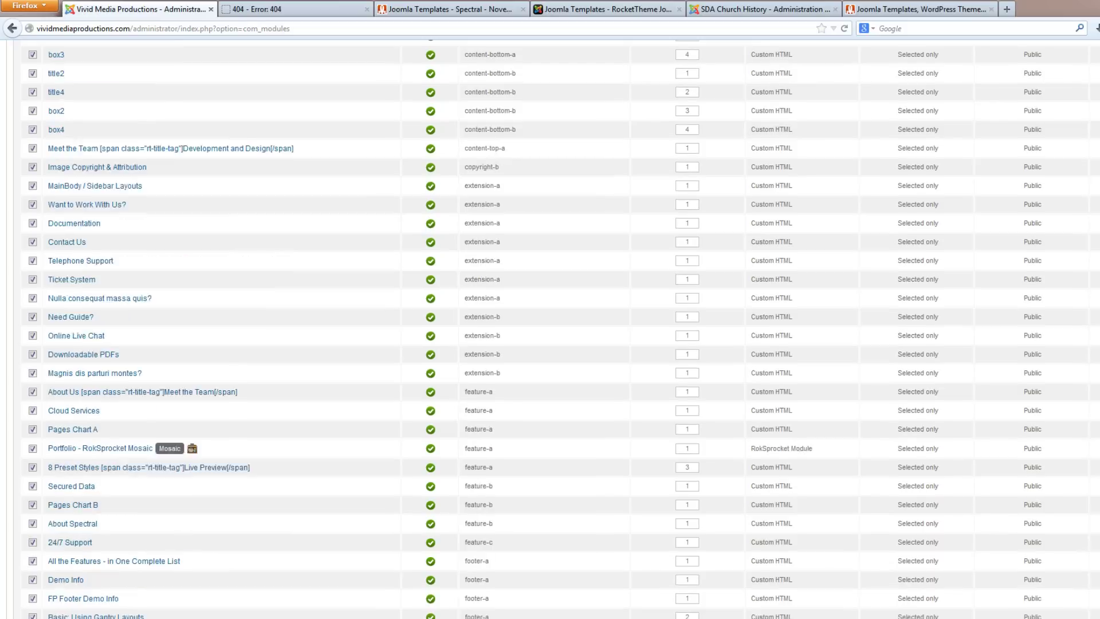
scroll(551, 330, "down", 10)
scroll(551, 329, "up", 20)
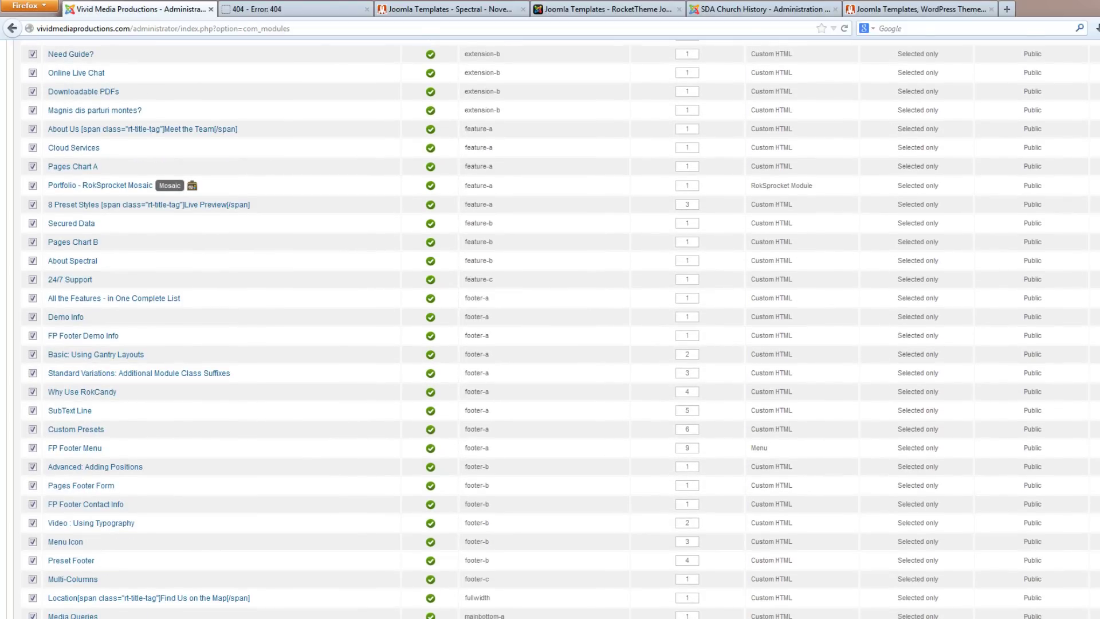
scroll(224, 209, "up", 10)
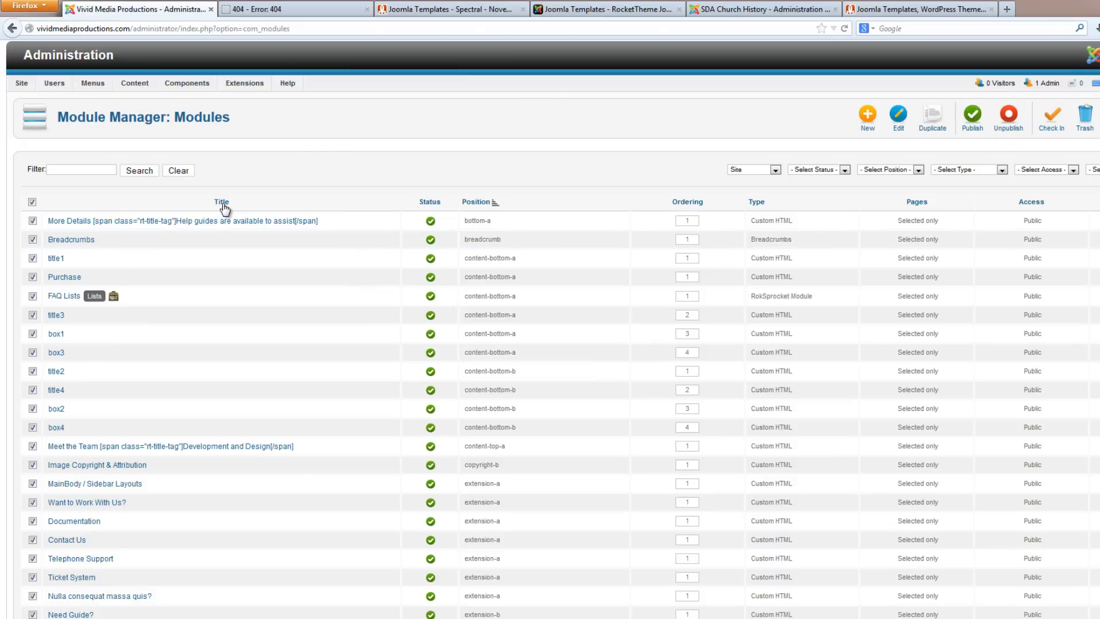
Step: Sort modules by title, select all except FP RokSprocket - Showcase and Main Menu, and trash them
left_click(223, 203)
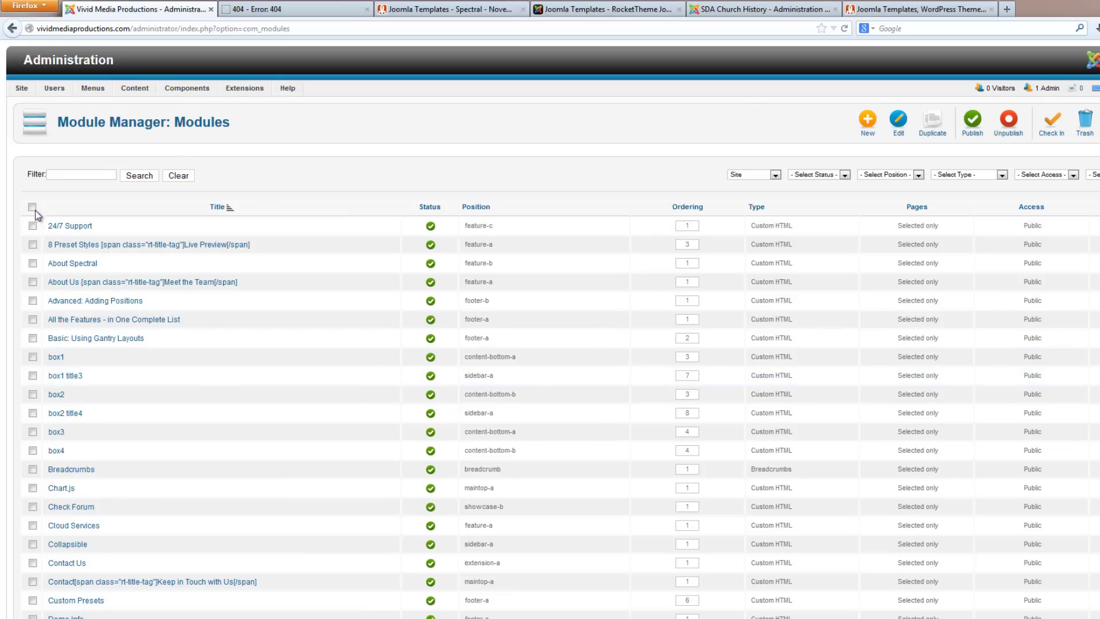
left_click(32, 208)
scroll(254, 274, "down", 3)
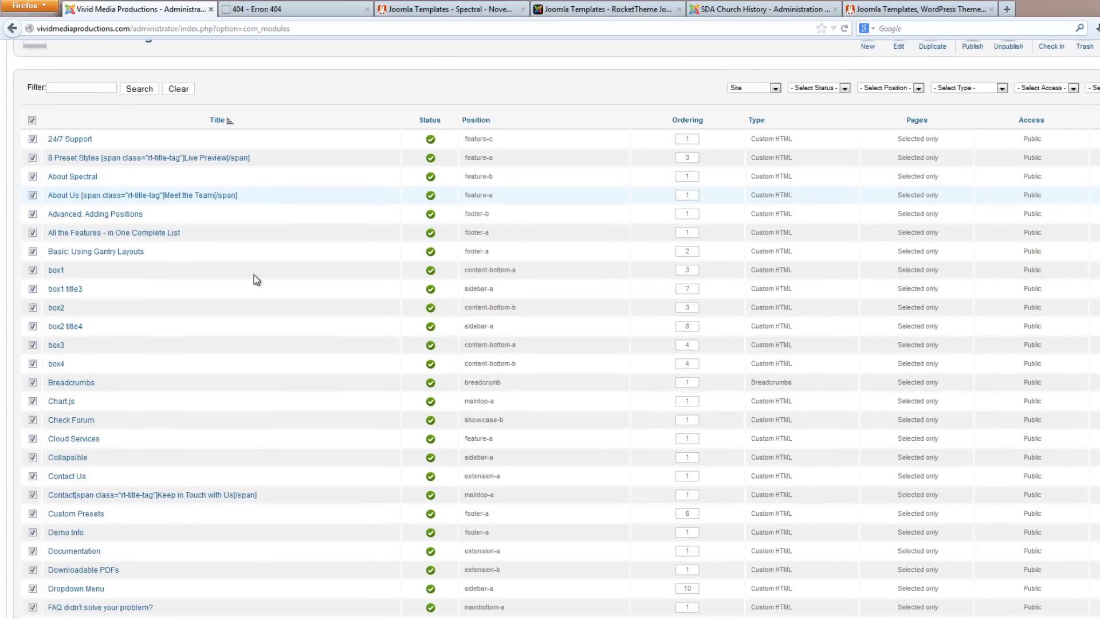
scroll(253, 274, "down", 8)
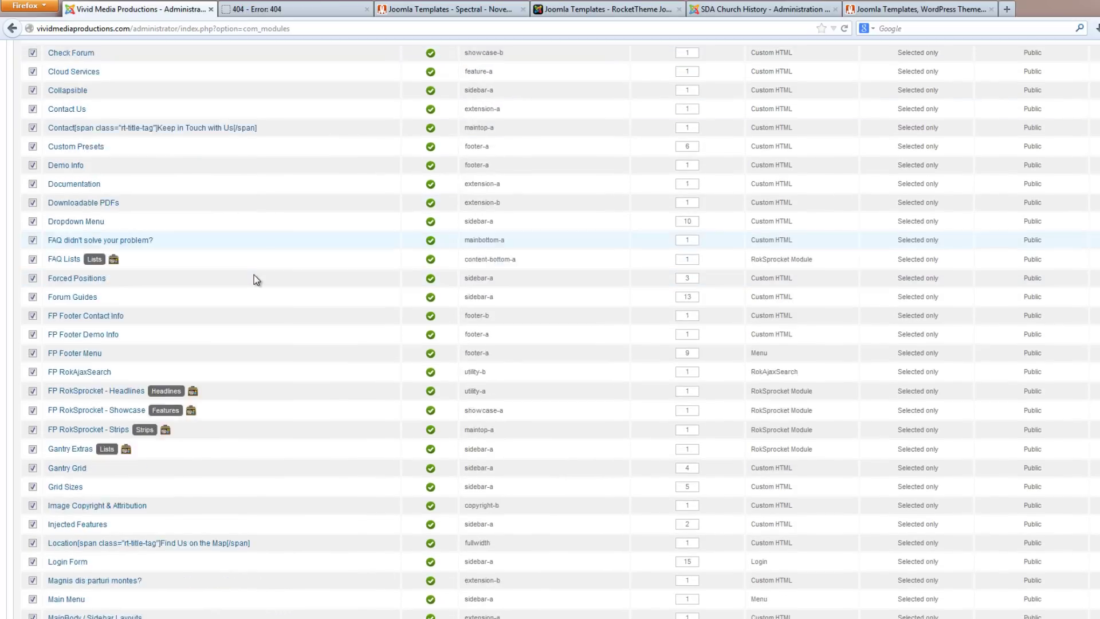
scroll(253, 280, "down", 1)
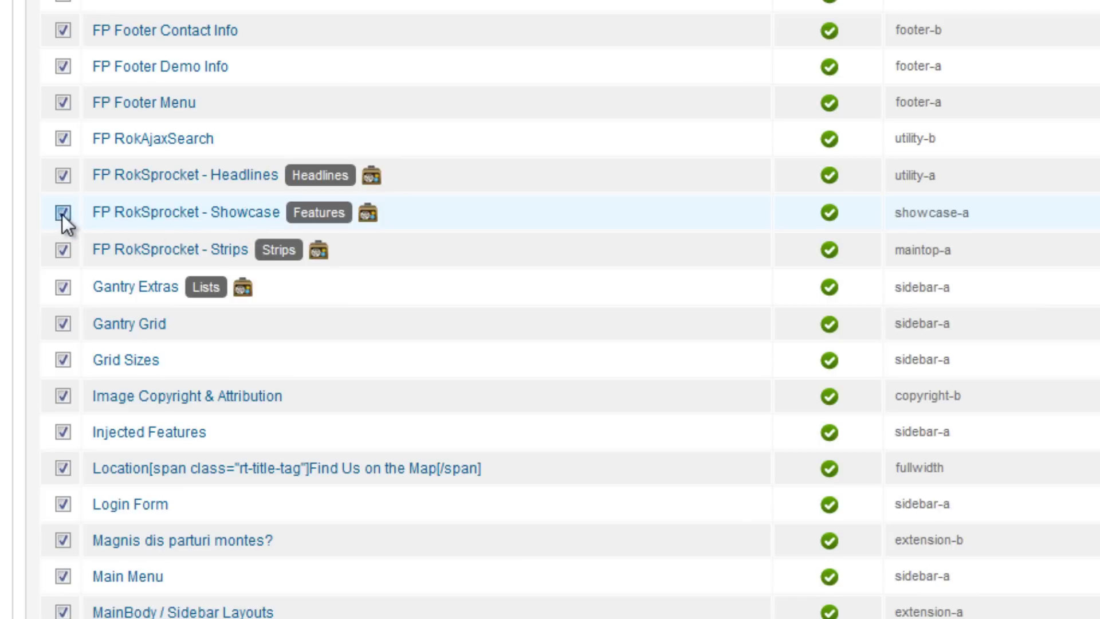
left_click(63, 576)
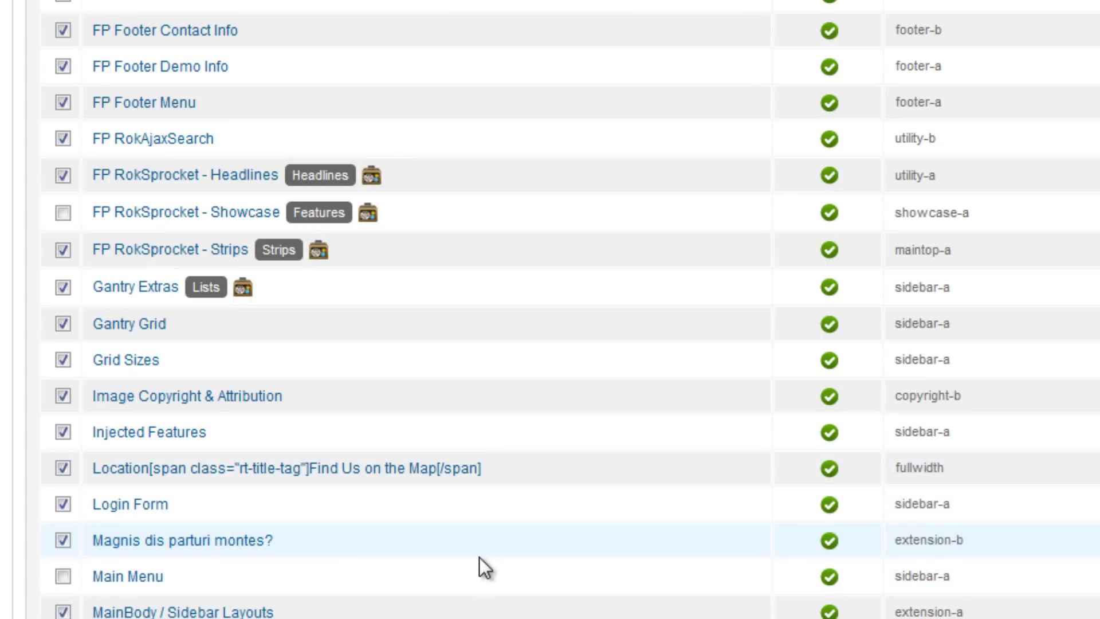
scroll(480, 558, "down", 10)
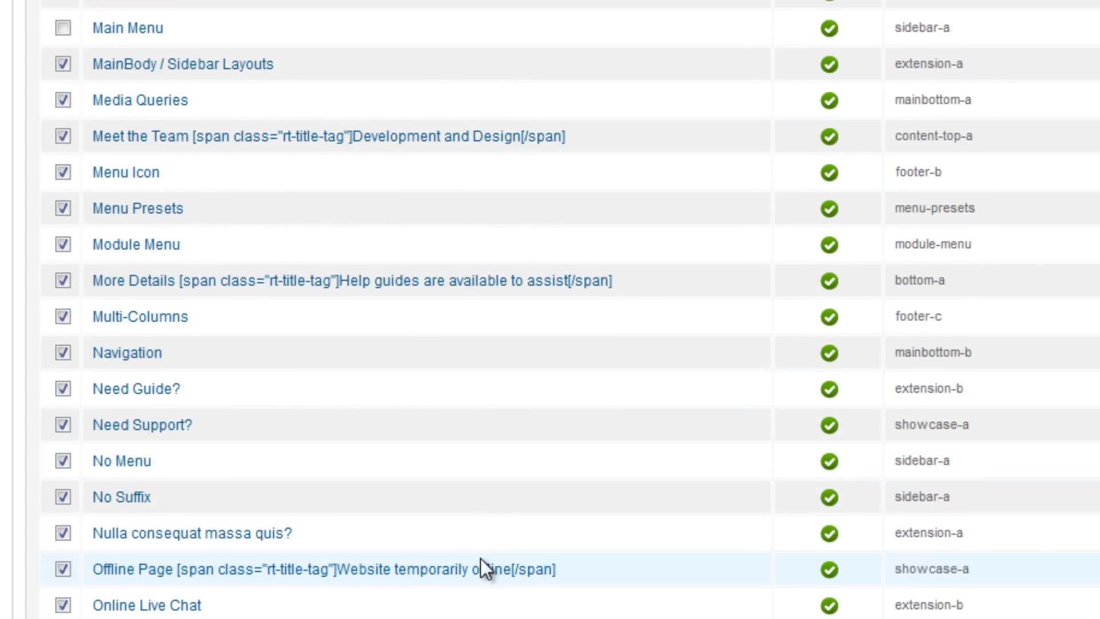
scroll(480, 558, "down", 3)
scroll(1057, 369, "up", 8)
scroll(1057, 369, "up", 2)
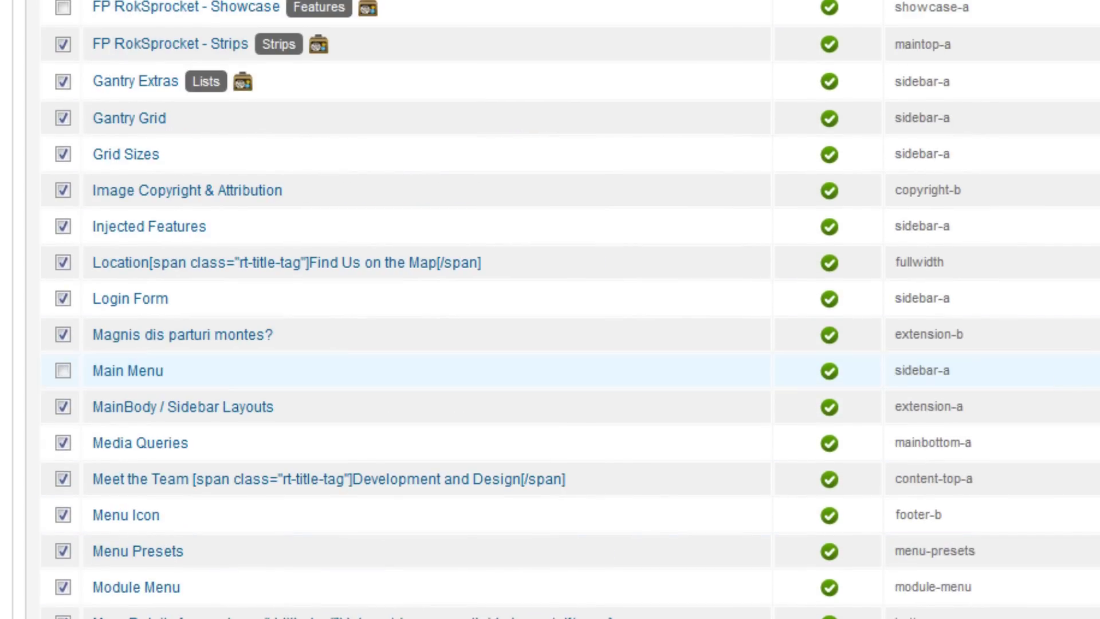
scroll(570, 309, "up", 20)
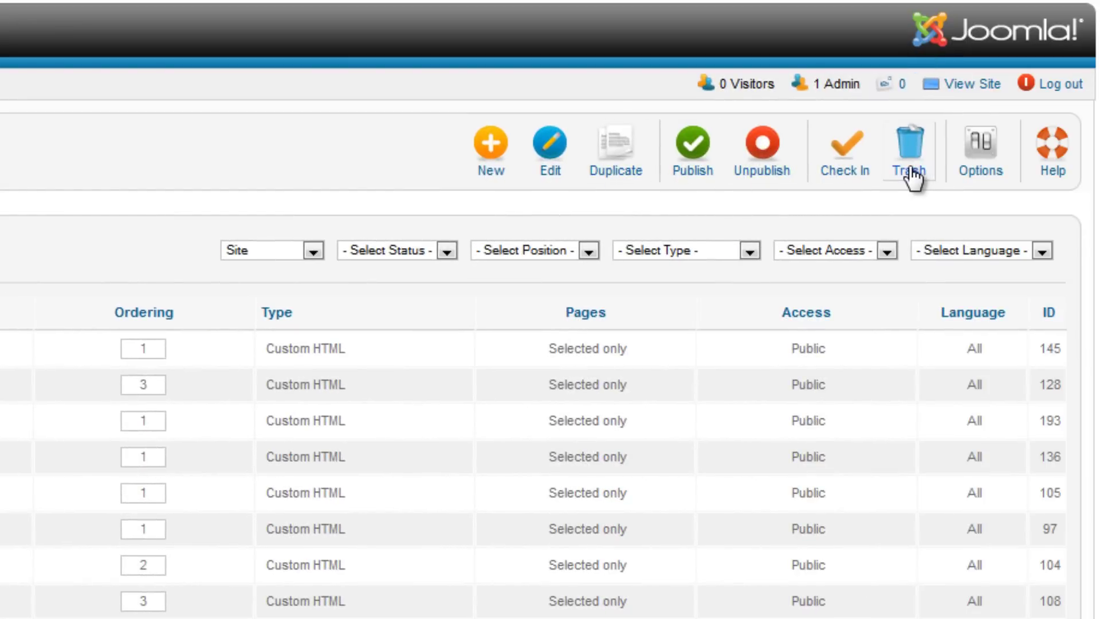
left_click(911, 171)
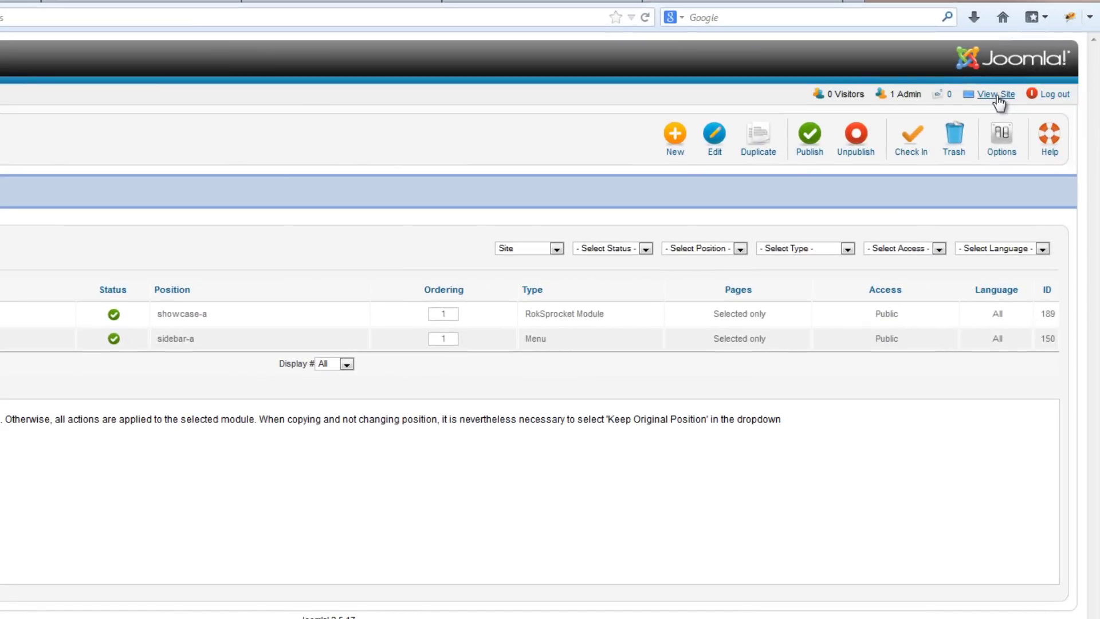
Step: View the front-end home page, now showing only the menu, showcase slider and Featured Article
left_click(999, 98)
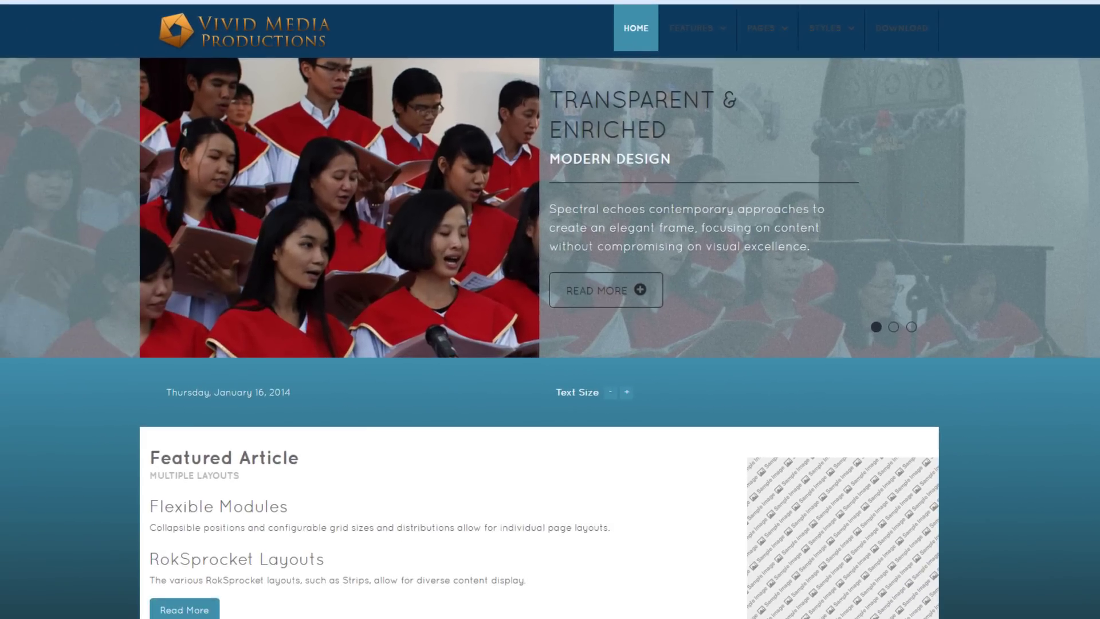
scroll(550, 309, "down", 1)
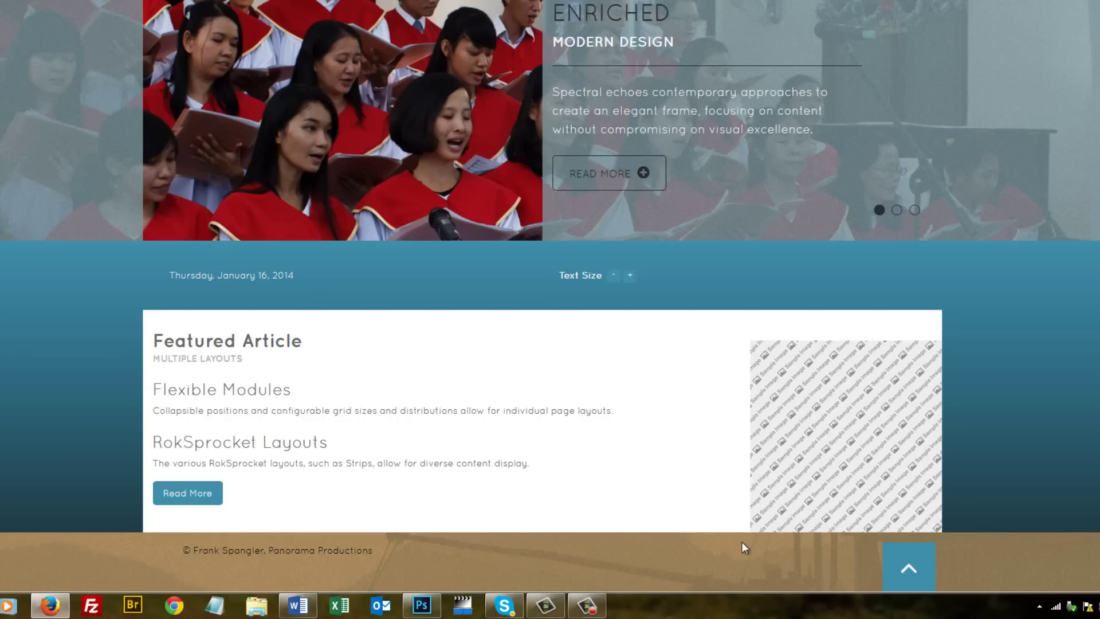
scroll(653, 552, "up", 1)
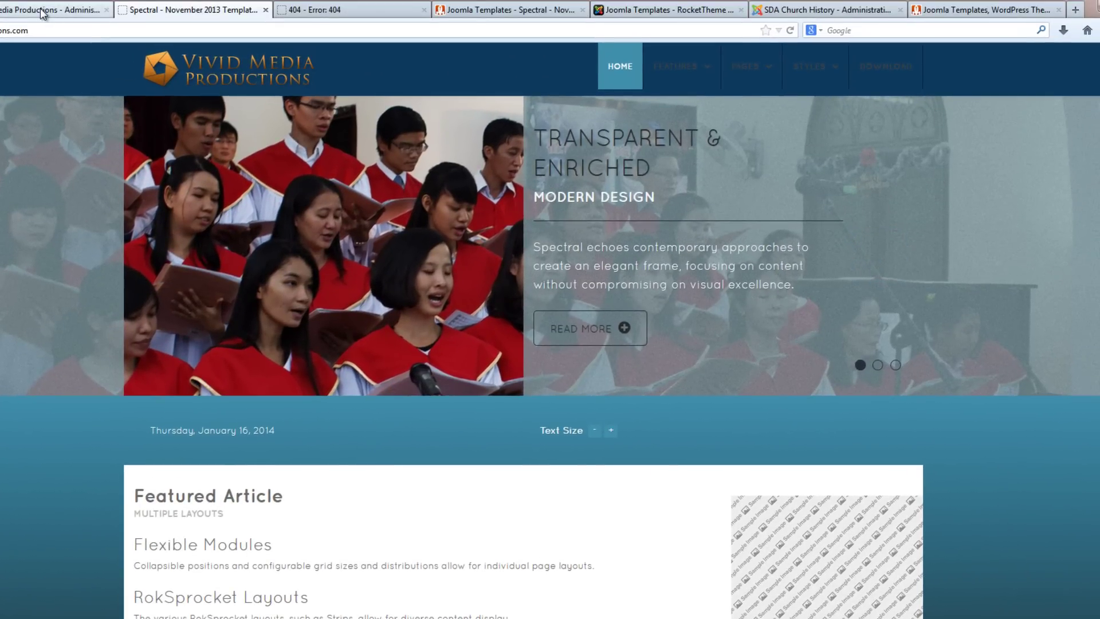
Step: Switch back to the administrator Module Manager tab listing the two remaining modules
left_click(41, 13)
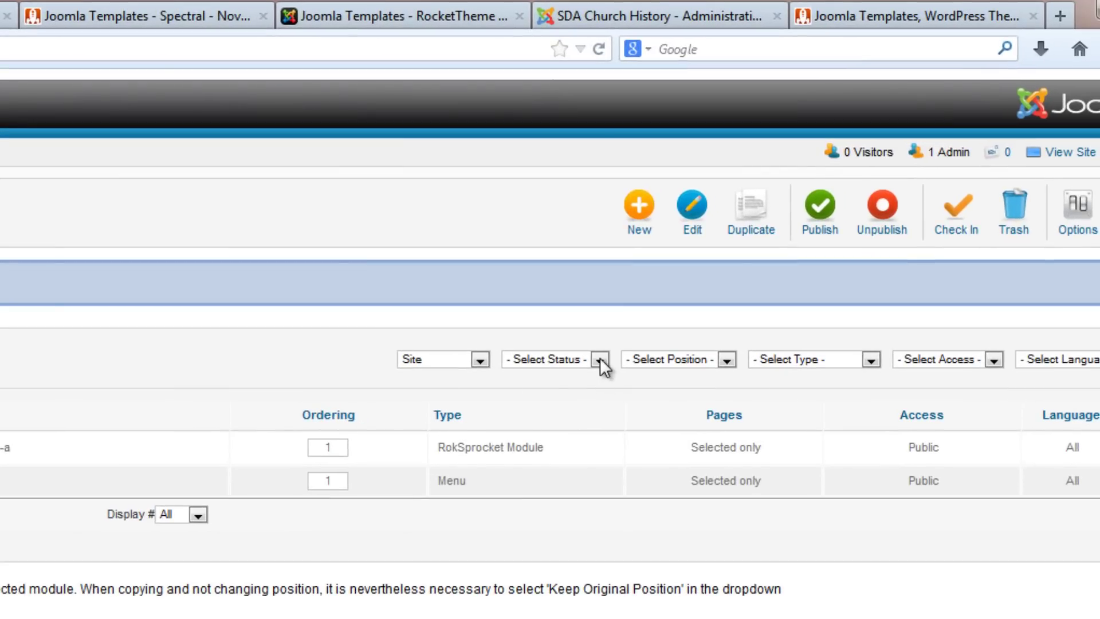
Step: Filter modules by Trashed status, select all 96, and empty the trash
left_click(600, 360)
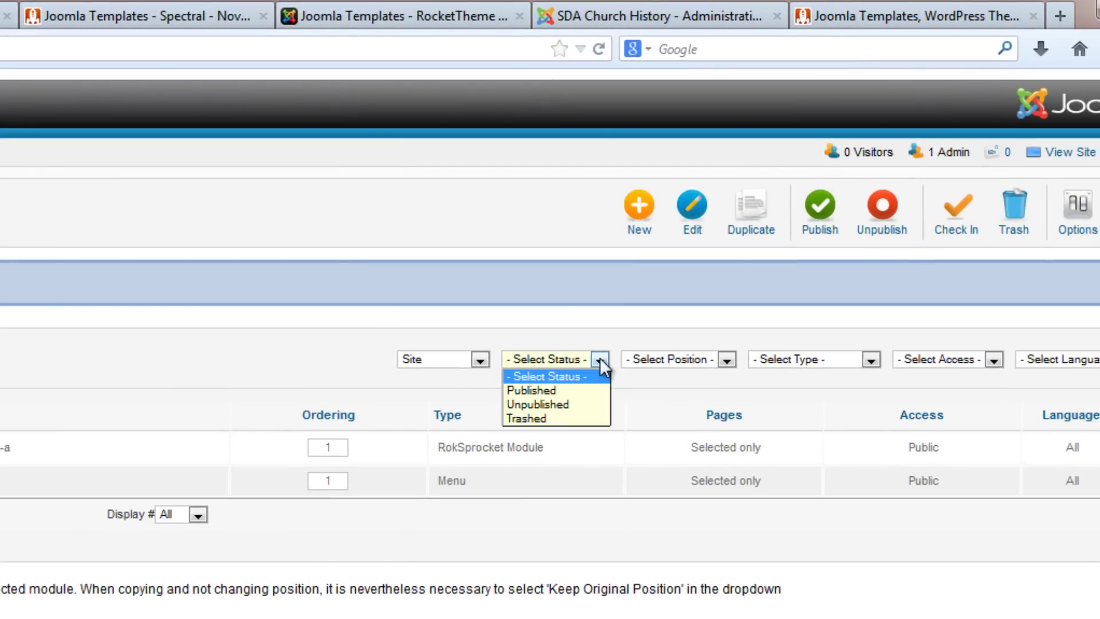
left_click(565, 420)
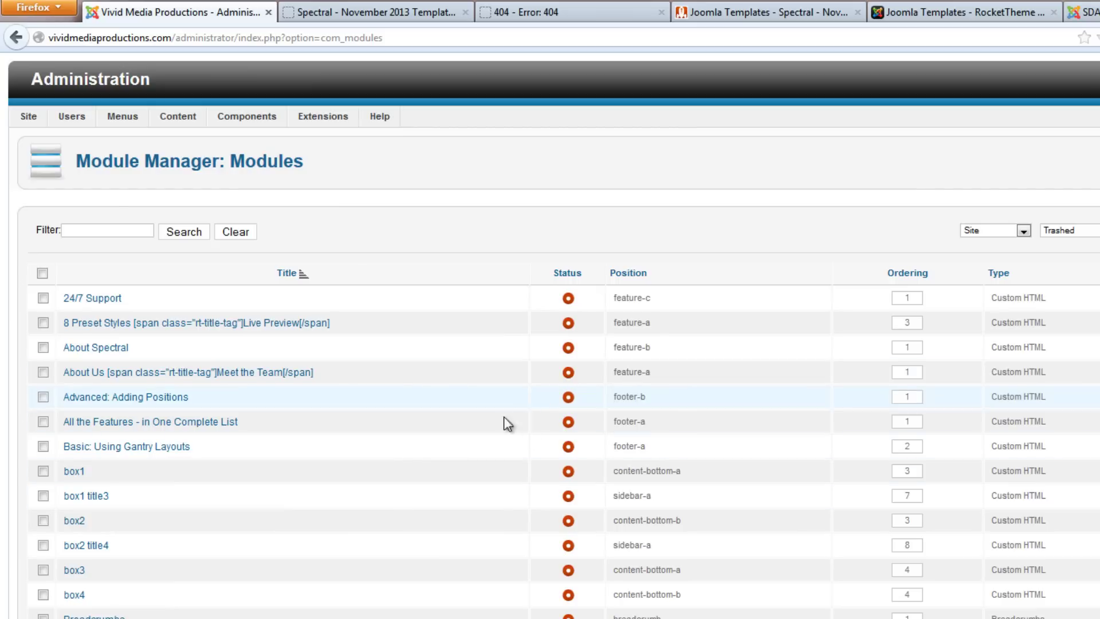
left_click(42, 274)
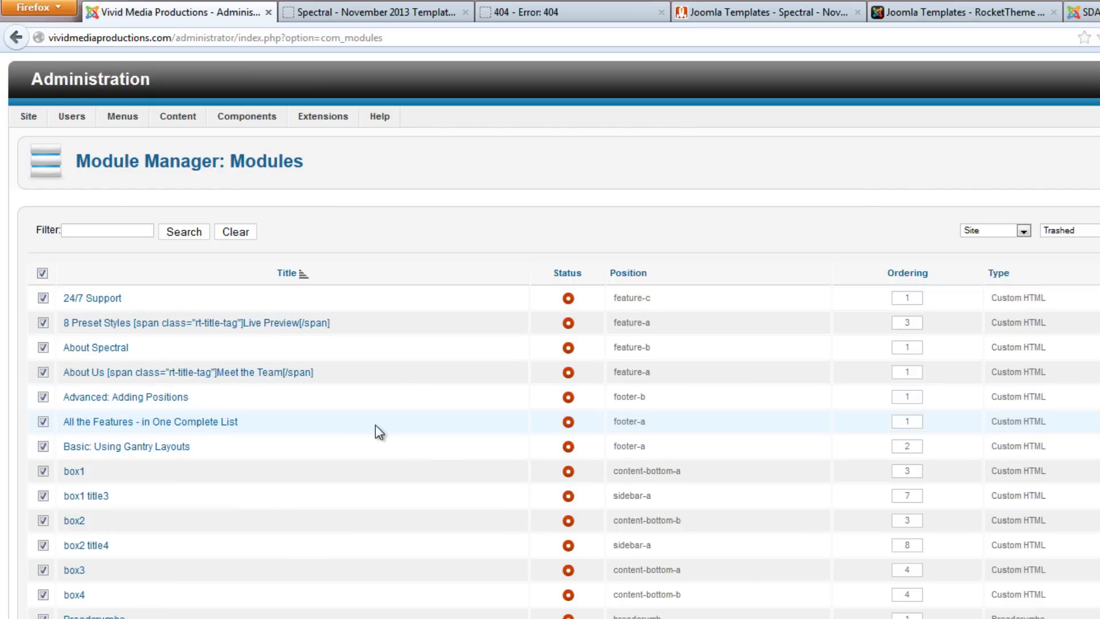
scroll(377, 431, "down", 1)
scroll(384, 422, "down", 20)
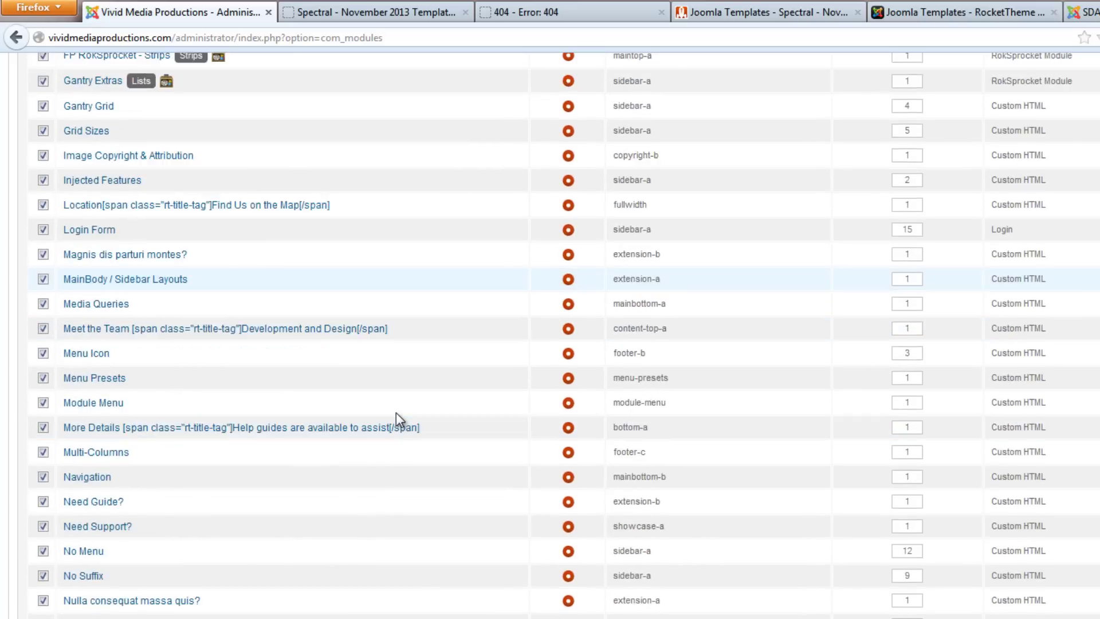
scroll(397, 413, "down", 10)
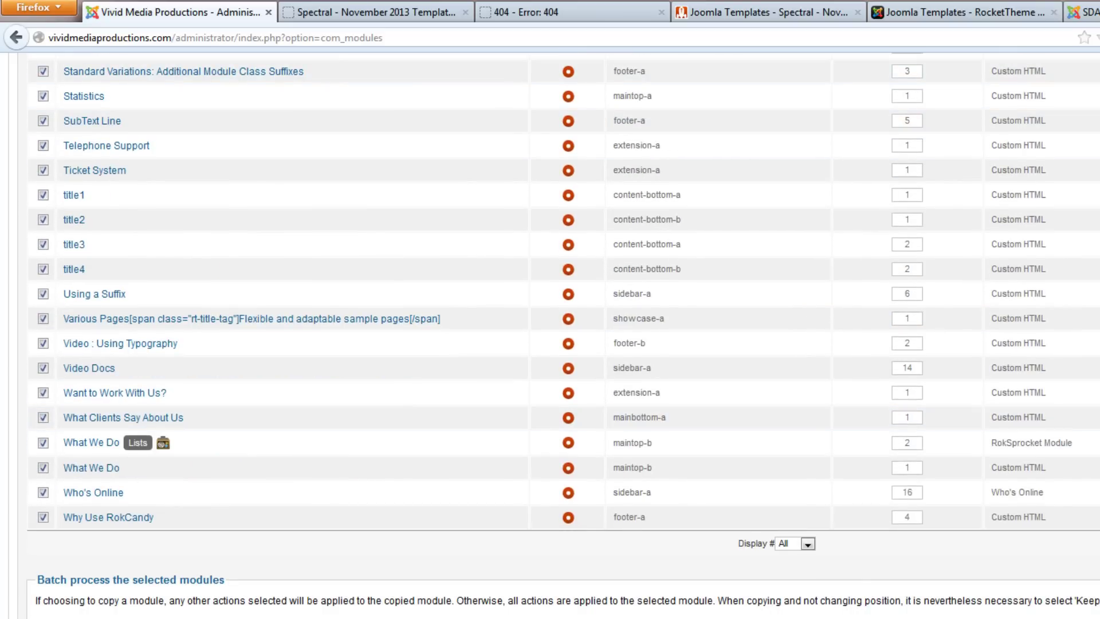
scroll(384, 344, "up", 20)
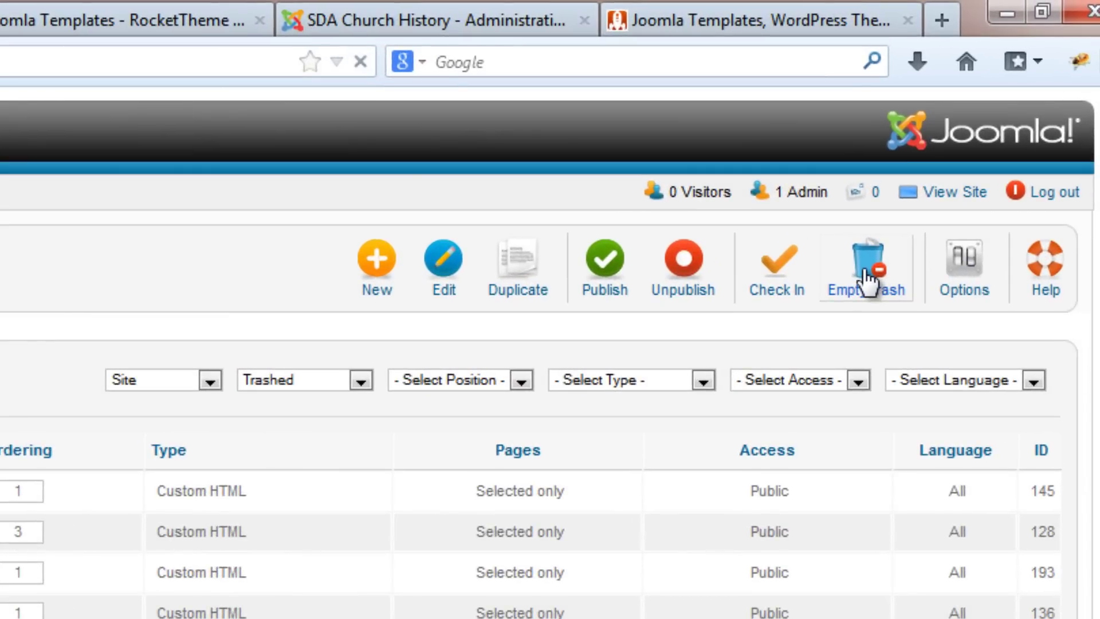
left_click(868, 280)
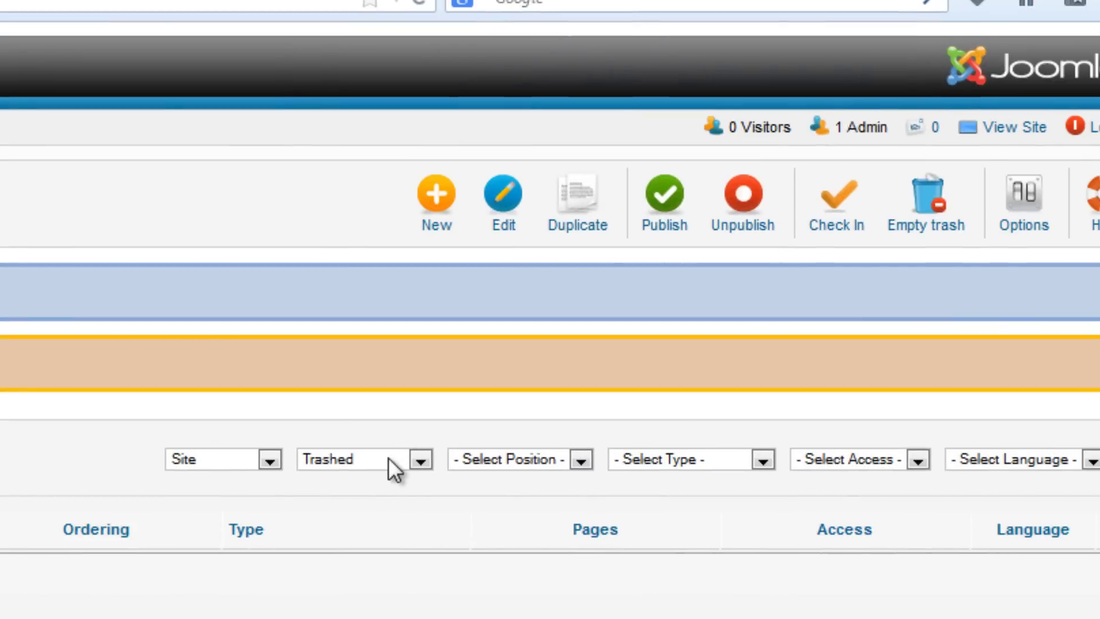
Step: Change the module status filter from Trashed back to Published
left_click(421, 461)
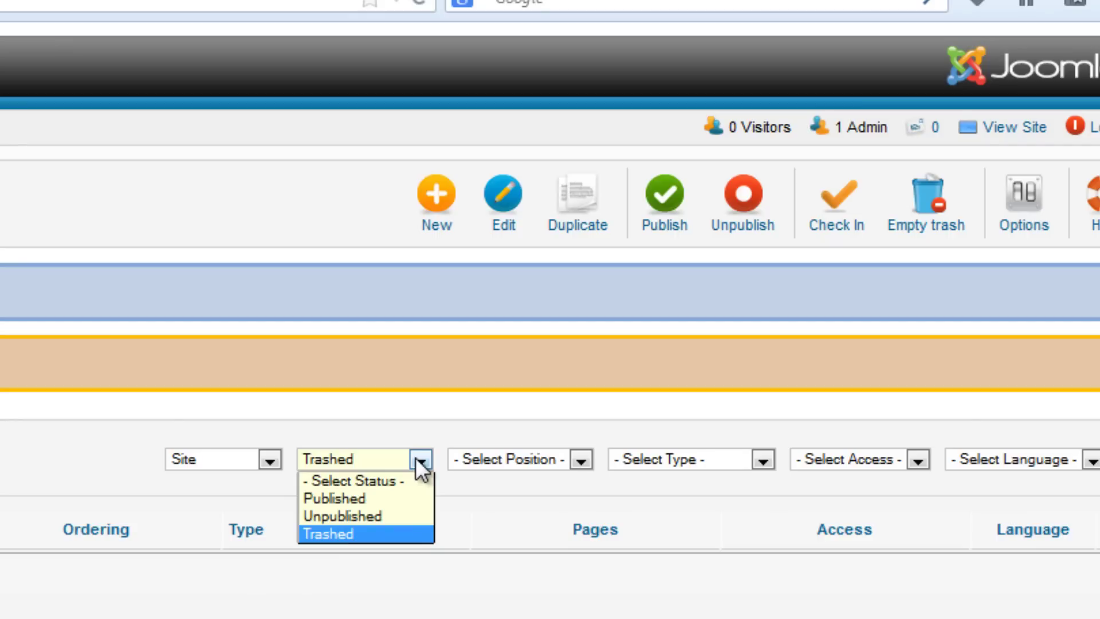
left_click(368, 499)
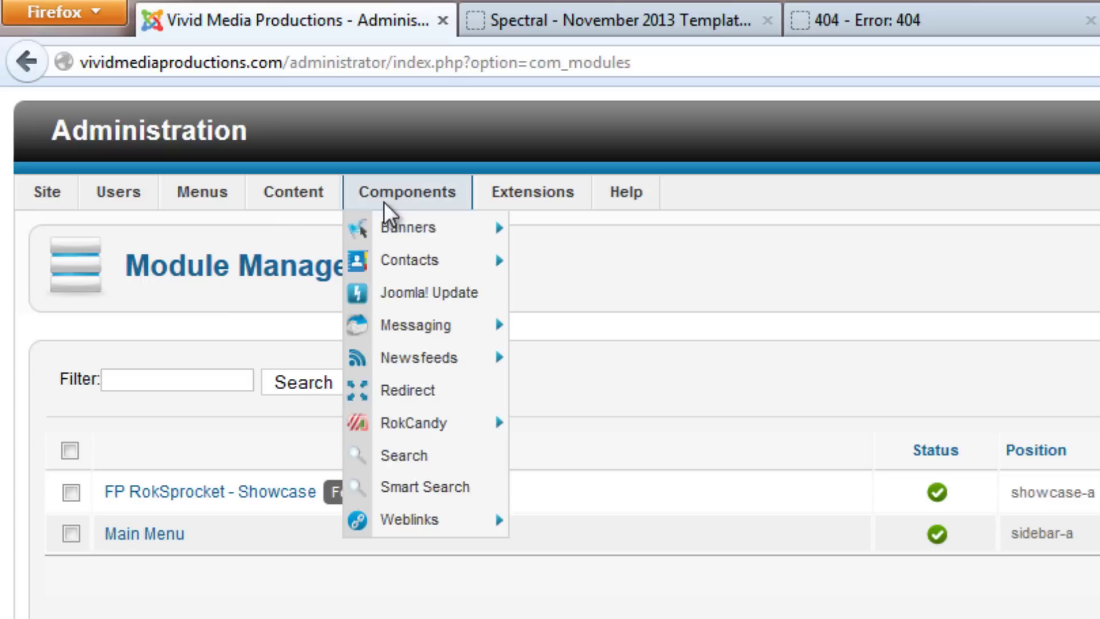
Step: Open Content > Article Manager to list the sample articles
mouse_move(297, 197)
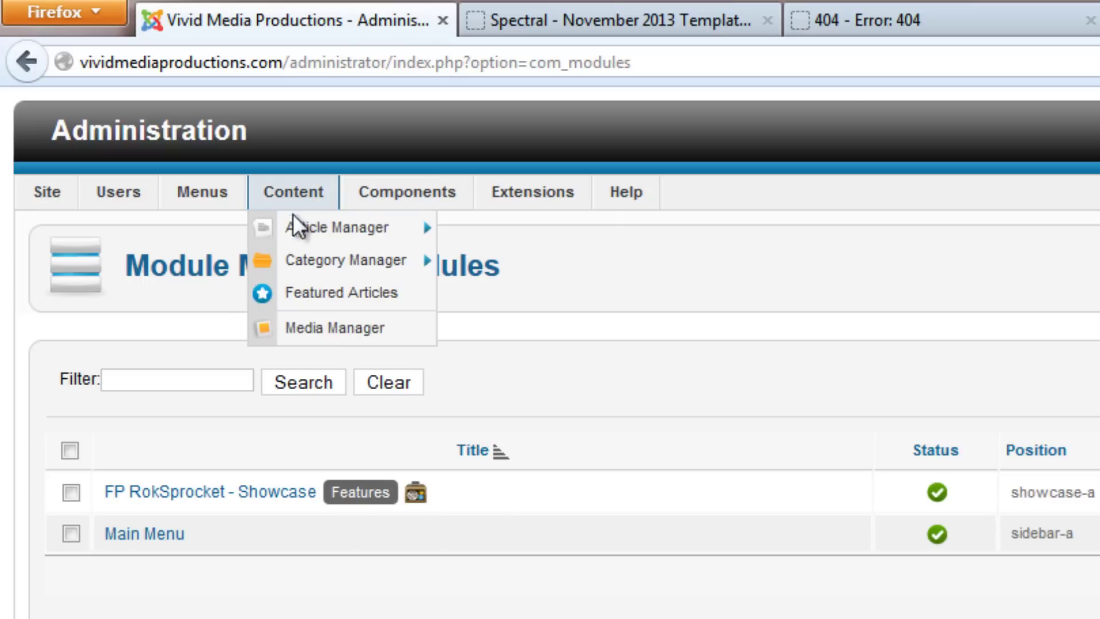
mouse_move(297, 266)
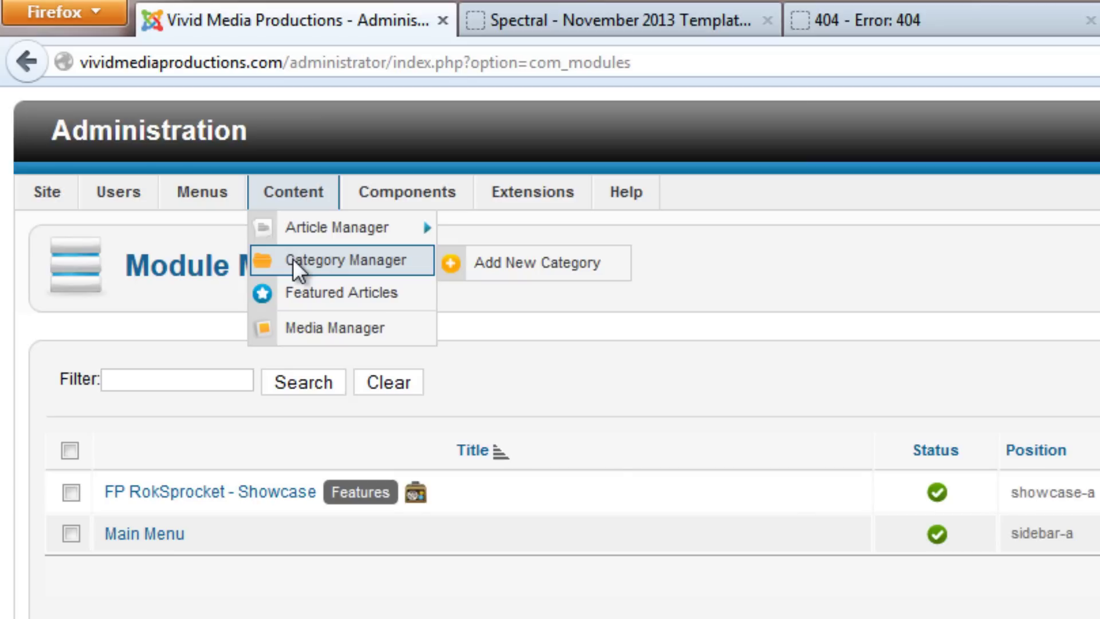
mouse_move(300, 238)
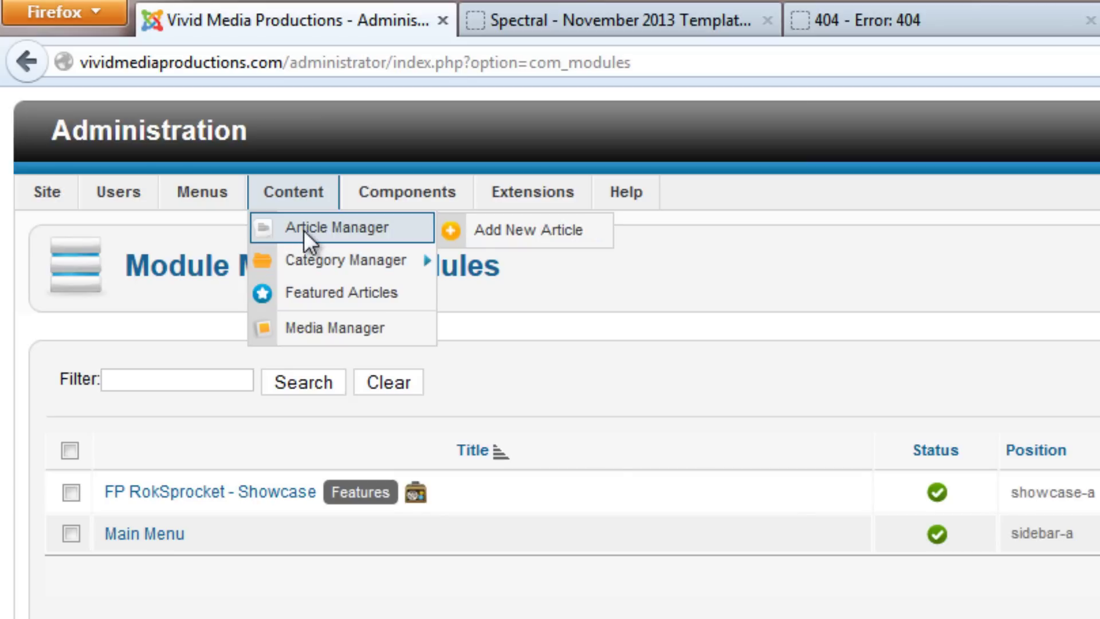
left_click(304, 229)
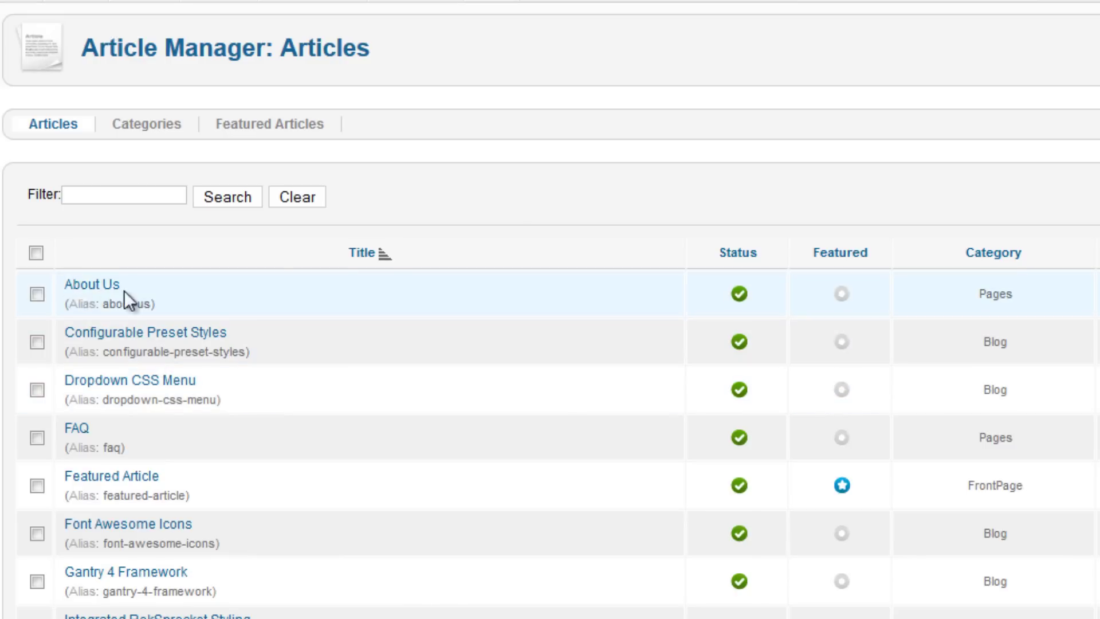
Step: Filter articles to Trashed status and select all 23 trashed articles for permanent deletion
scroll(963, 512, "down", 12)
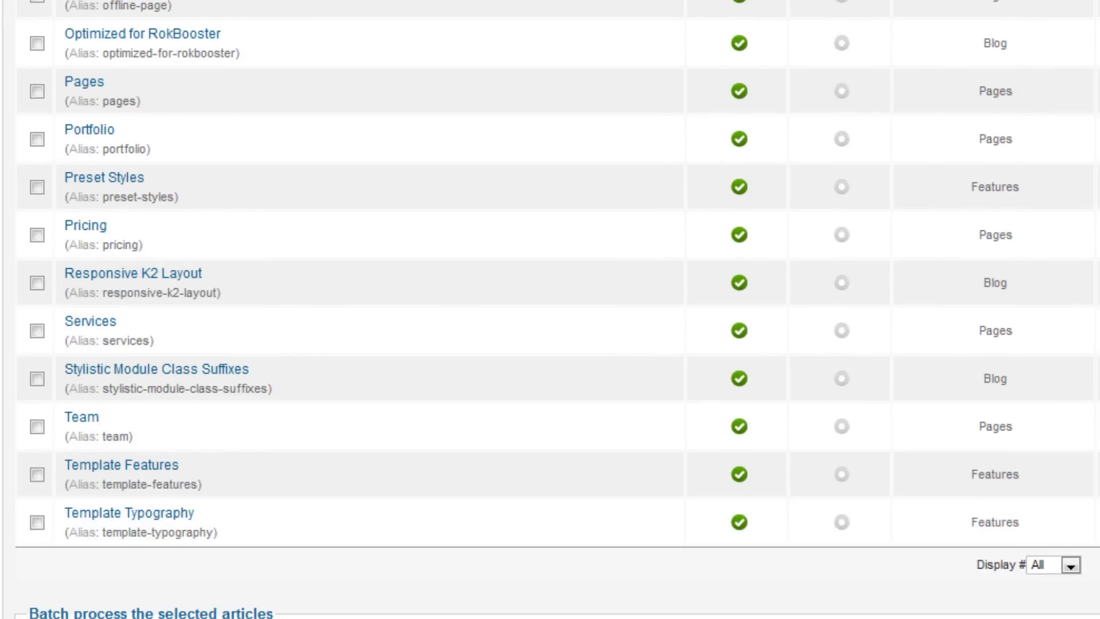
scroll(550, 309, "up", 12)
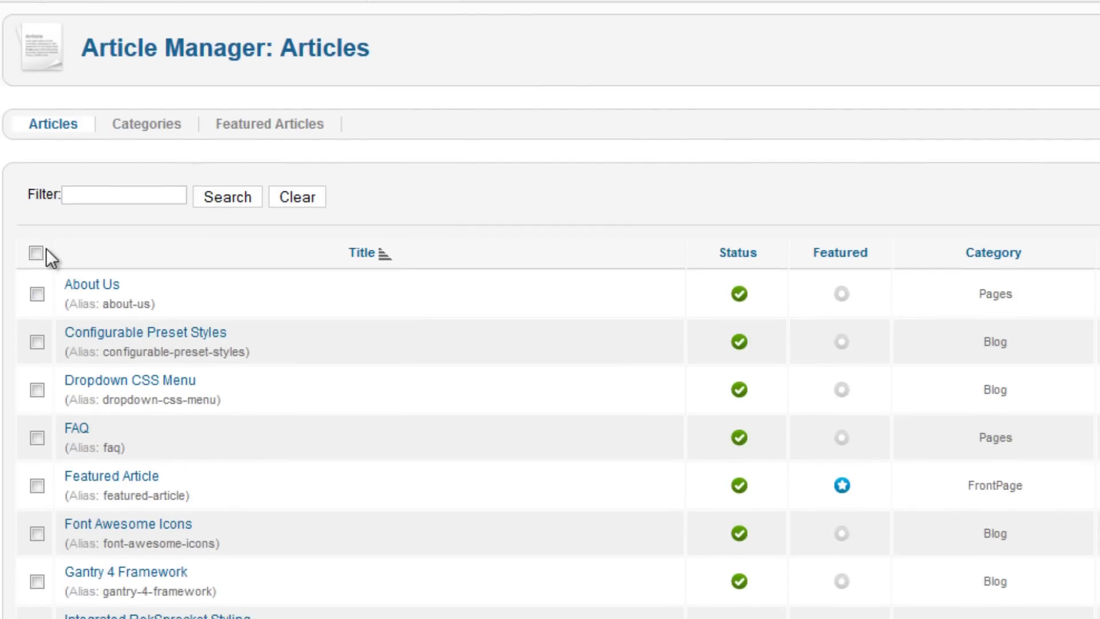
left_click(35, 253)
scroll(550, 309, "down", 10)
scroll(550, 309, "up", 10)
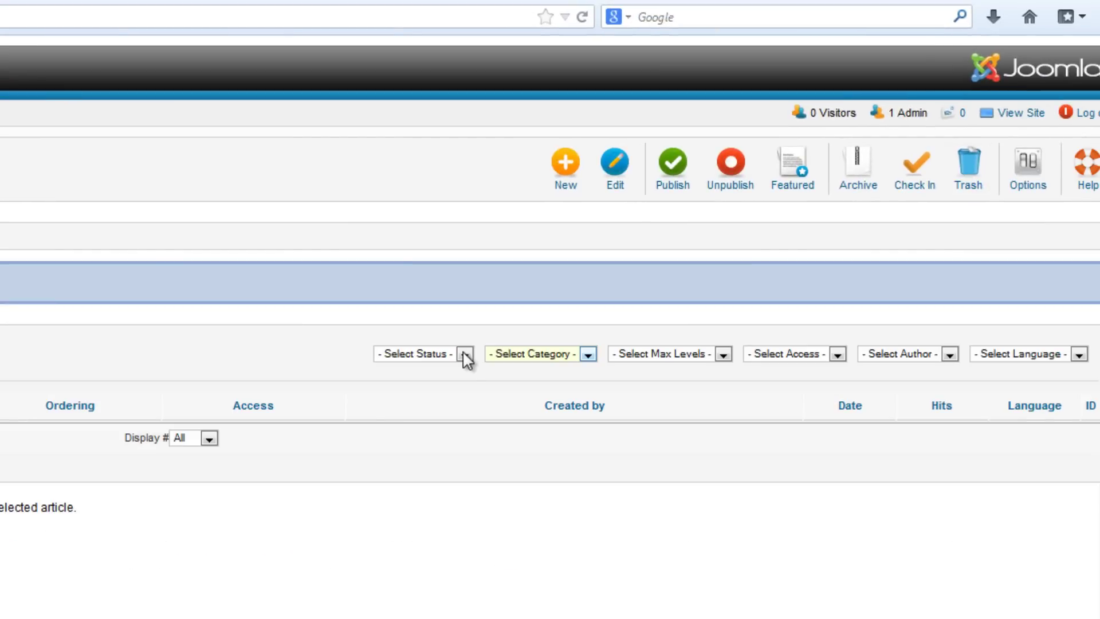
left_click(464, 354)
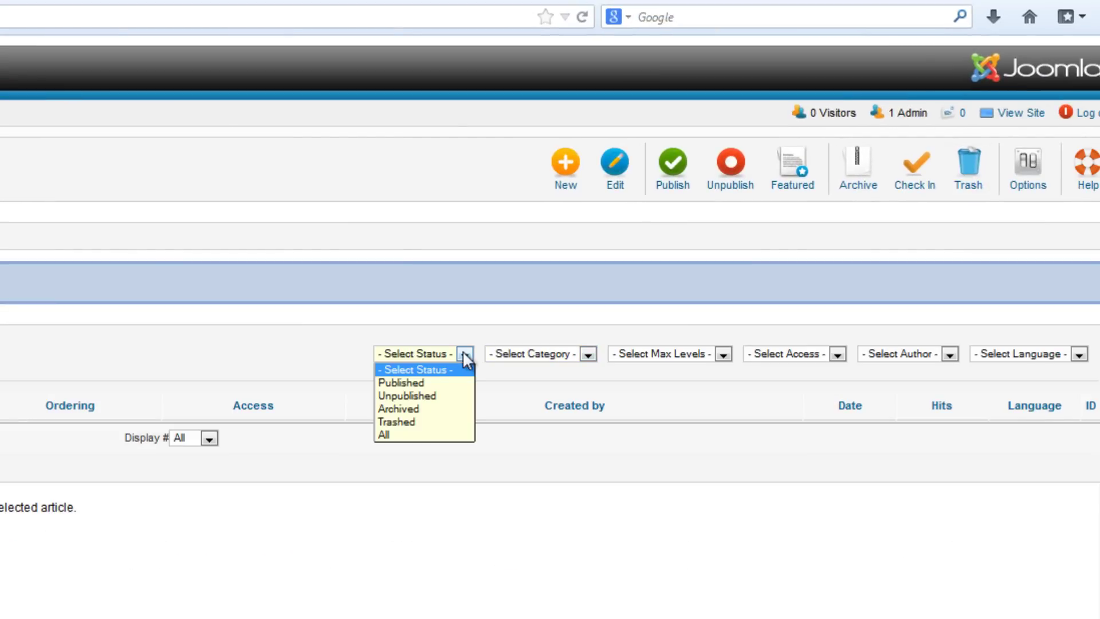
left_click(431, 426)
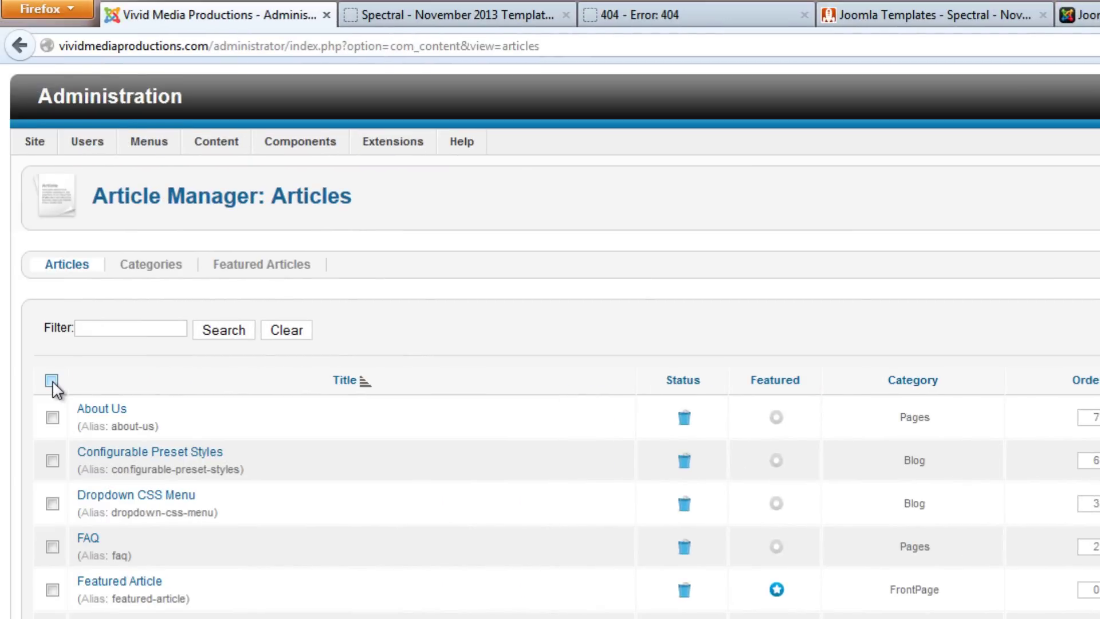
left_click(51, 380)
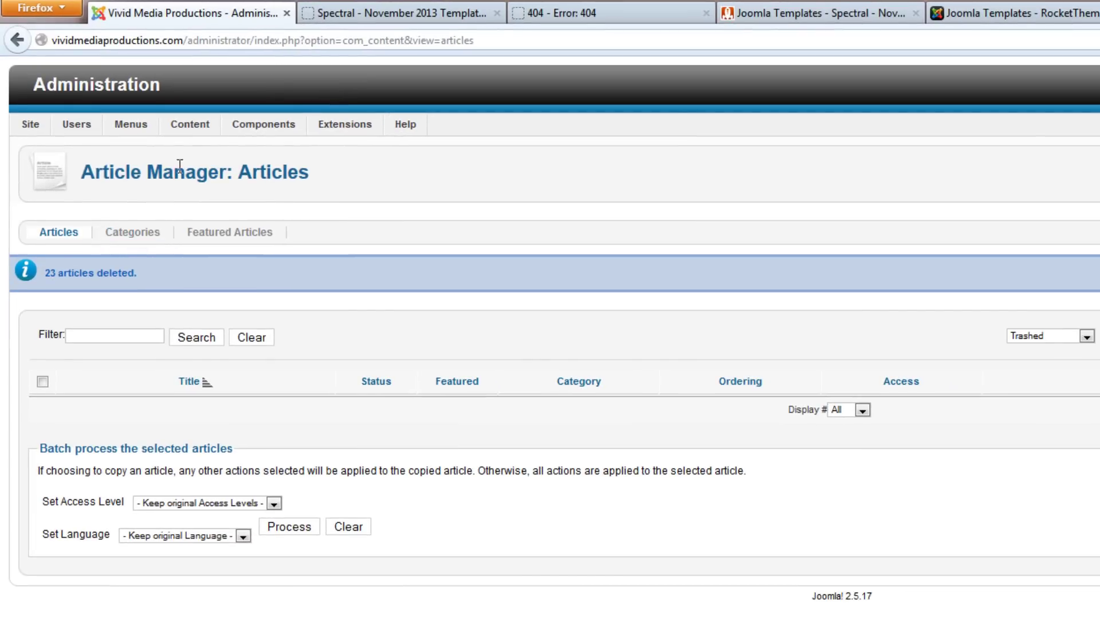
Step: In the article Category Manager, tick the Features sample category for trashing
mouse_move(201, 128)
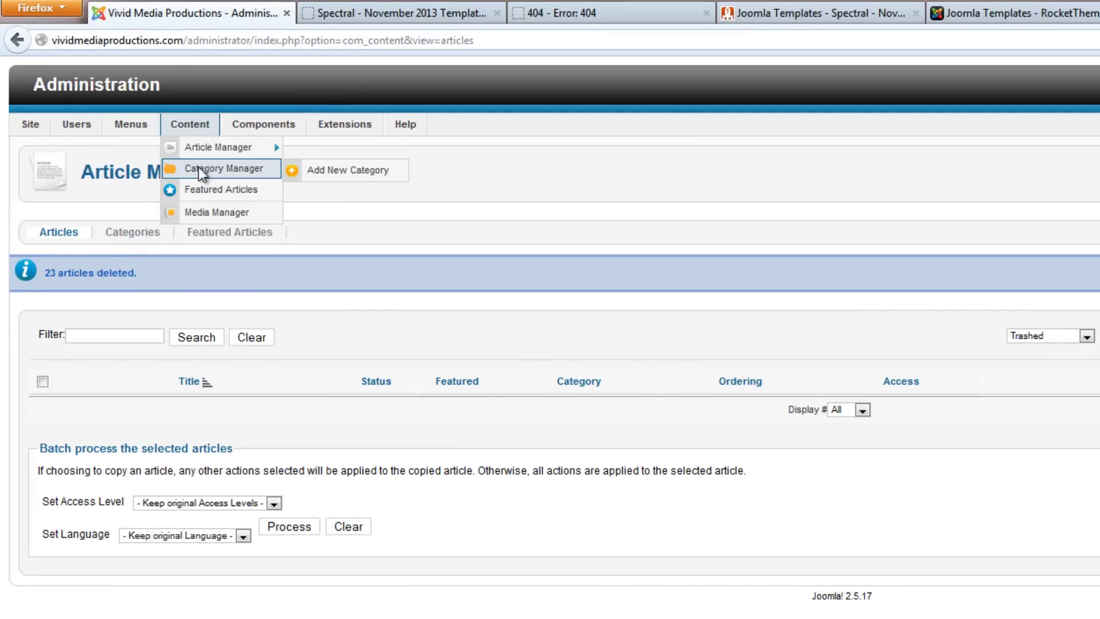
left_click(134, 233)
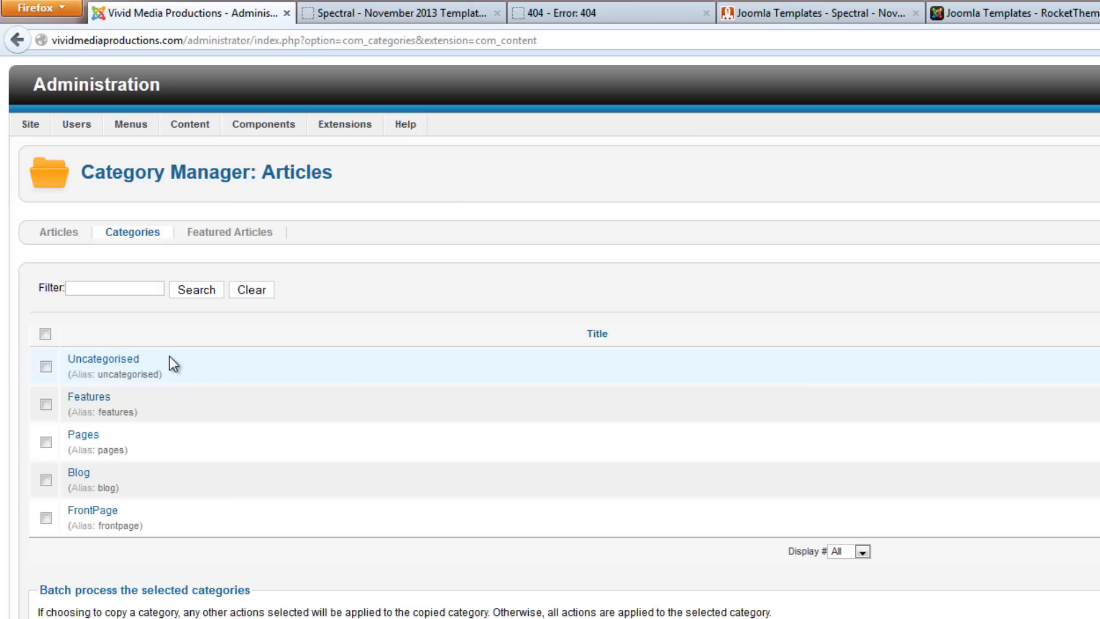
left_click(46, 404)
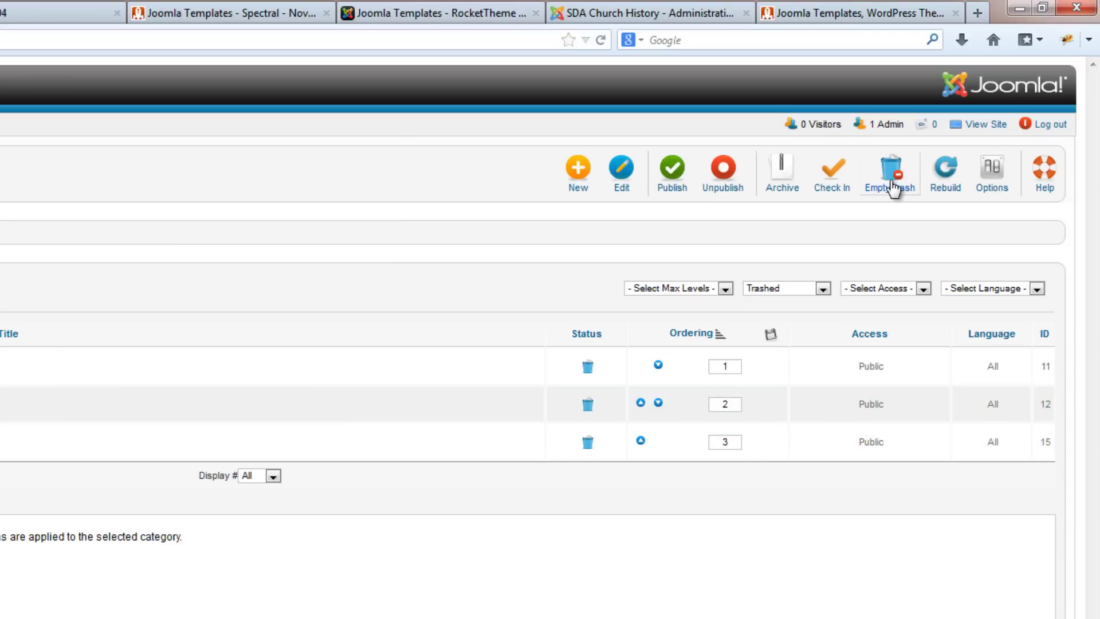
Step: Empty the category trash and filter the category list to Published
left_click(891, 189)
left_click(824, 290)
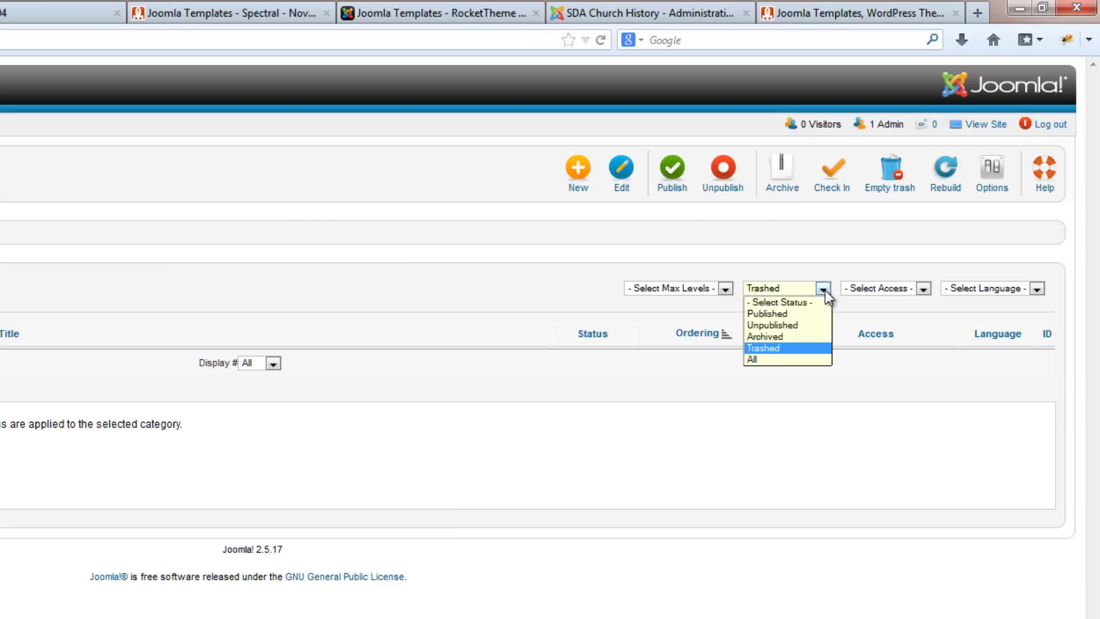
left_click(808, 314)
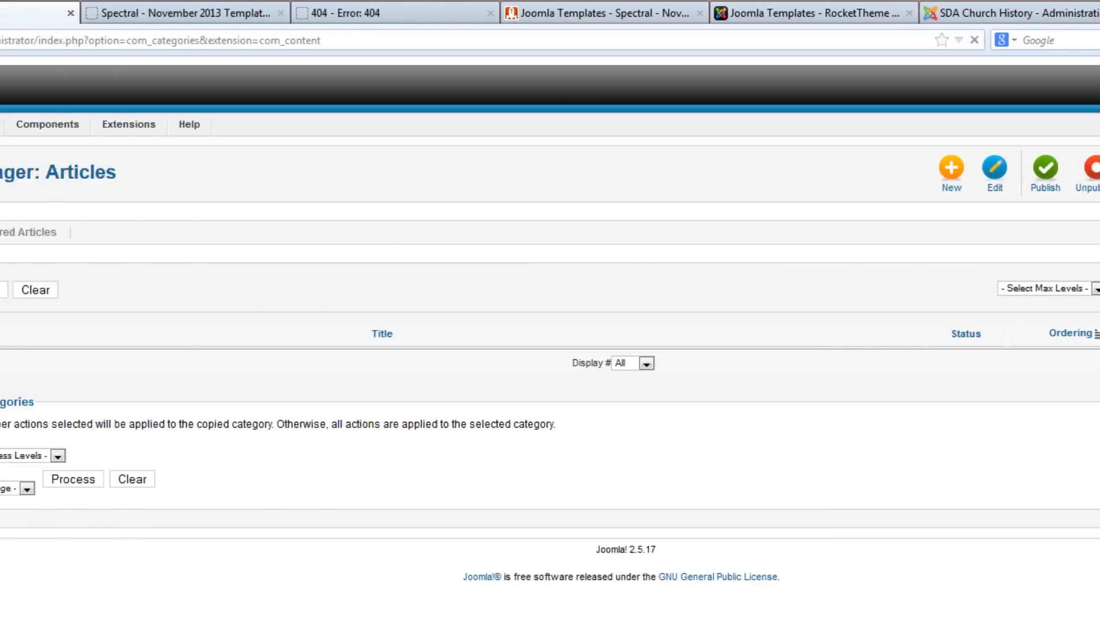
Step: Filter the Article Manager to Published articles to confirm none remain
left_click(56, 234)
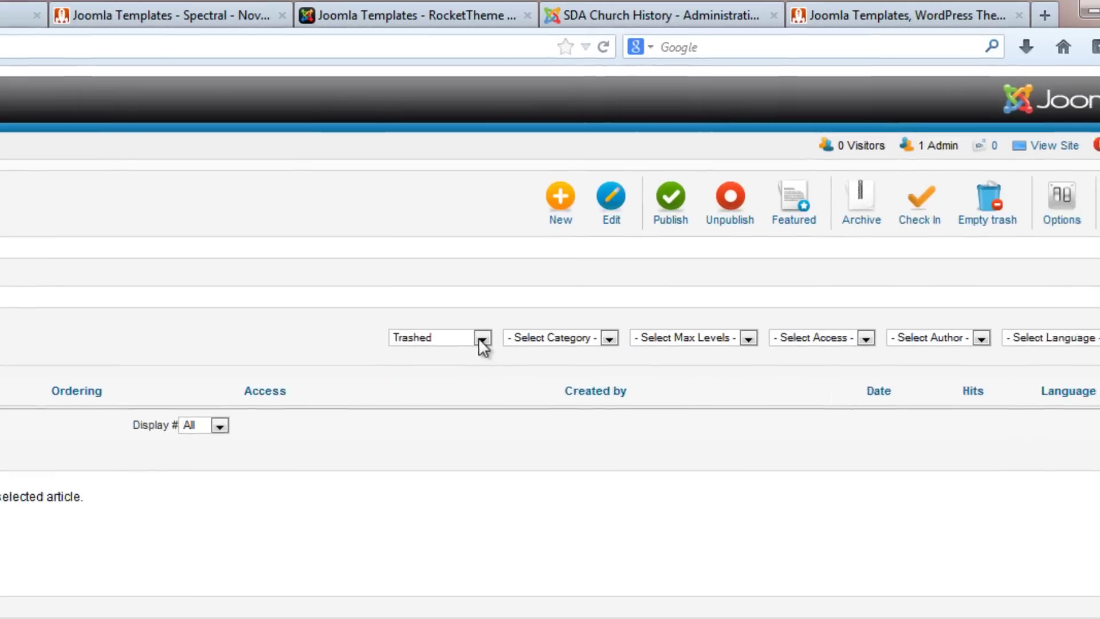
left_click(1087, 288)
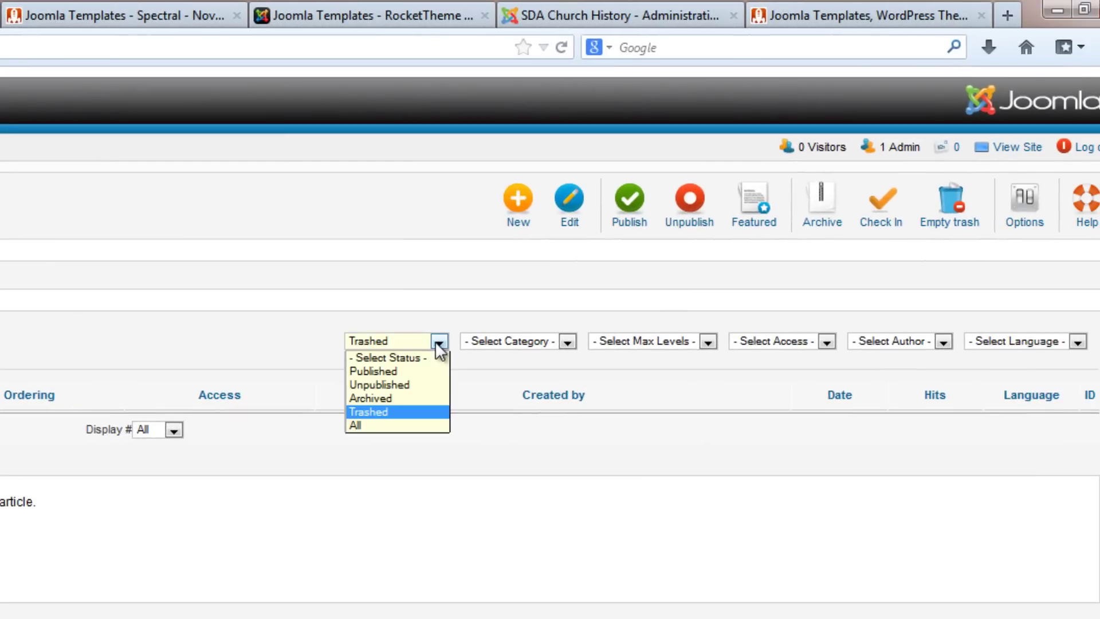
left_click(397, 371)
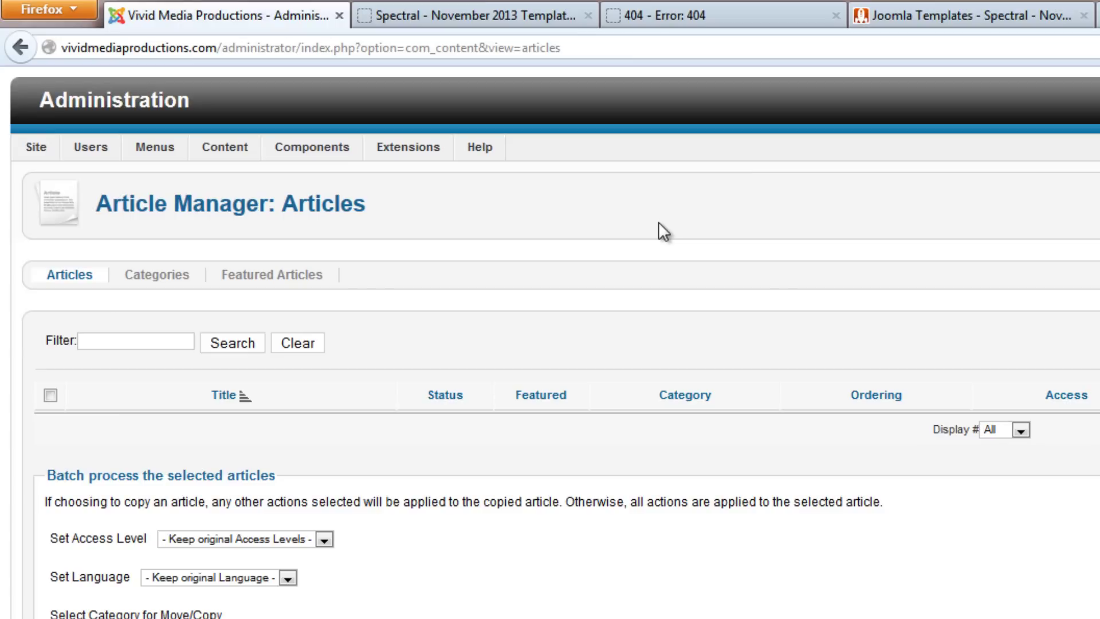
Step: Select every Main Menu item except Home
mouse_move(159, 149)
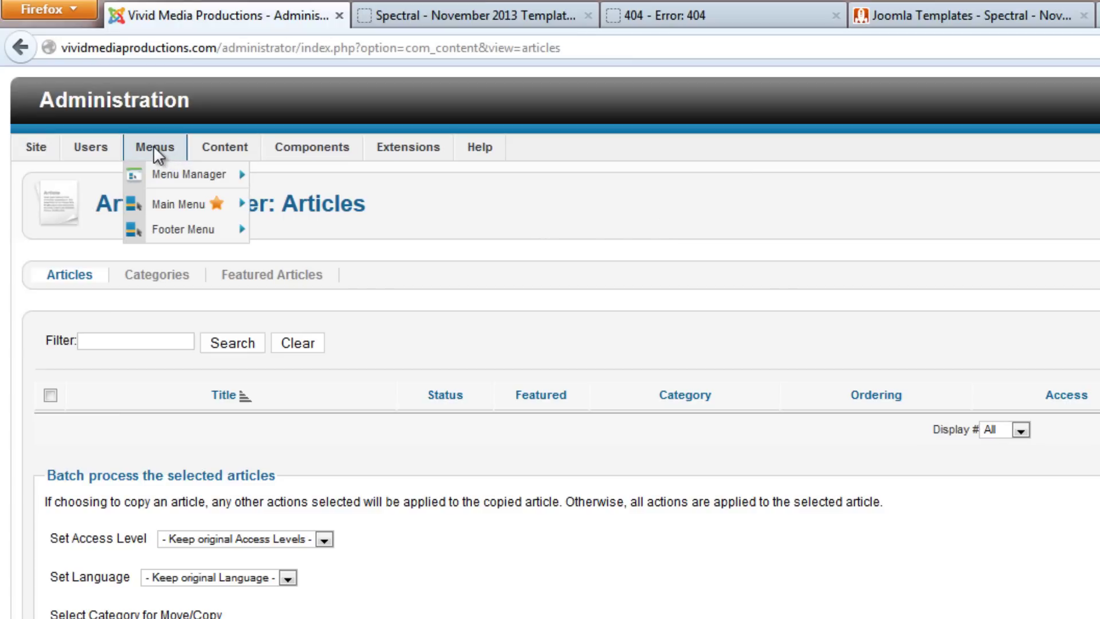
left_click(167, 201)
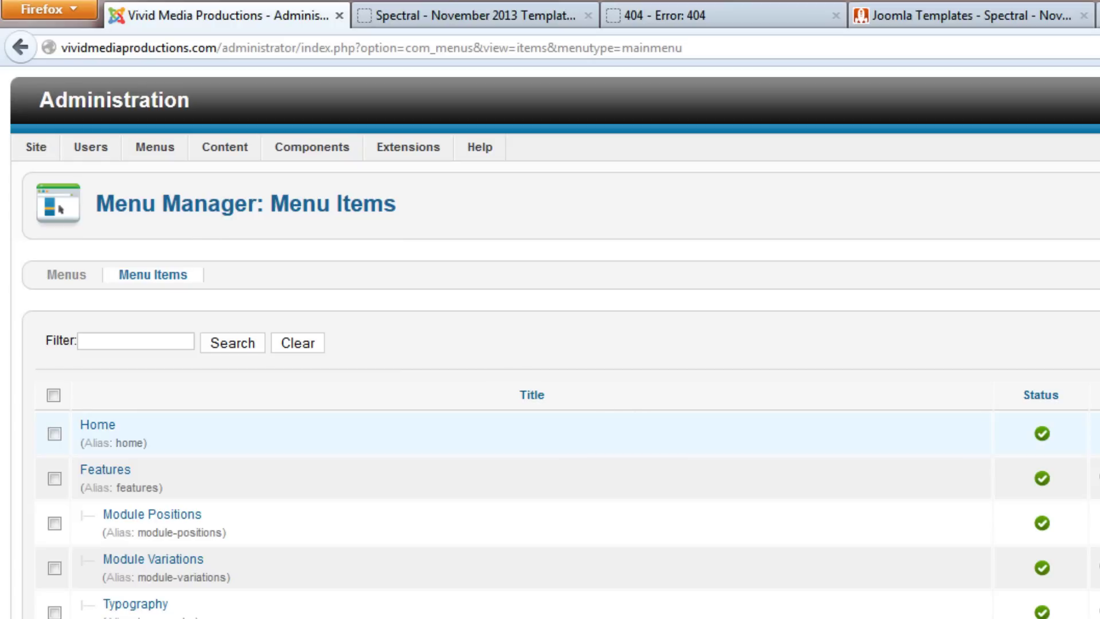
scroll(608, 419, "down", 10)
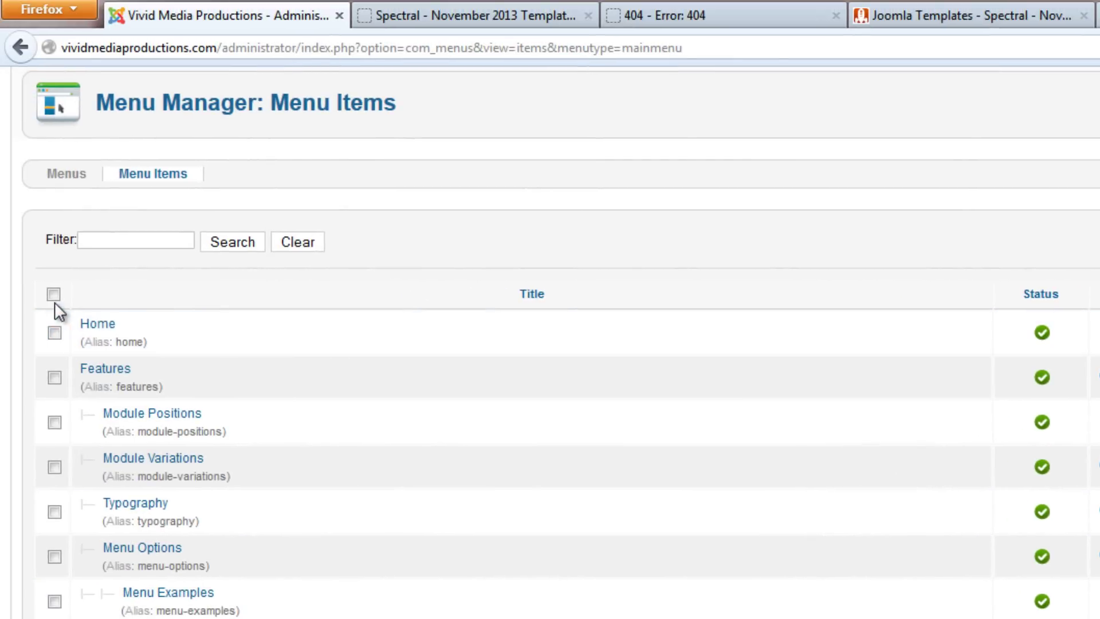
left_click(7, 248)
left_click(54, 332)
scroll(662, 503, "down", 8)
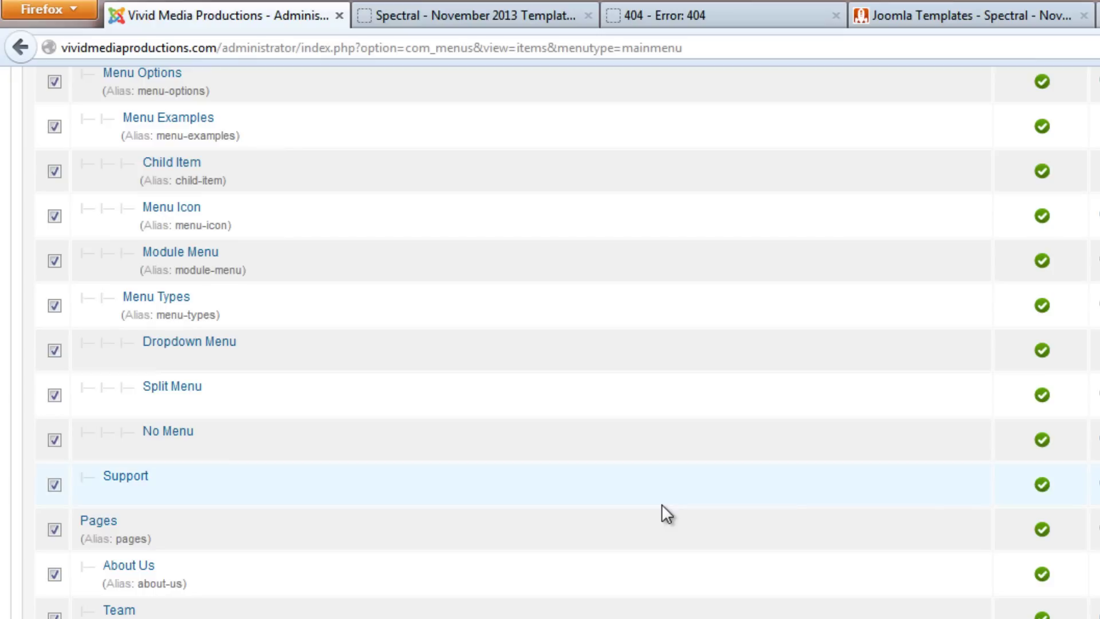
scroll(662, 504, "down", 7)
scroll(662, 504, "down", 1)
scroll(664, 502, "up", 15)
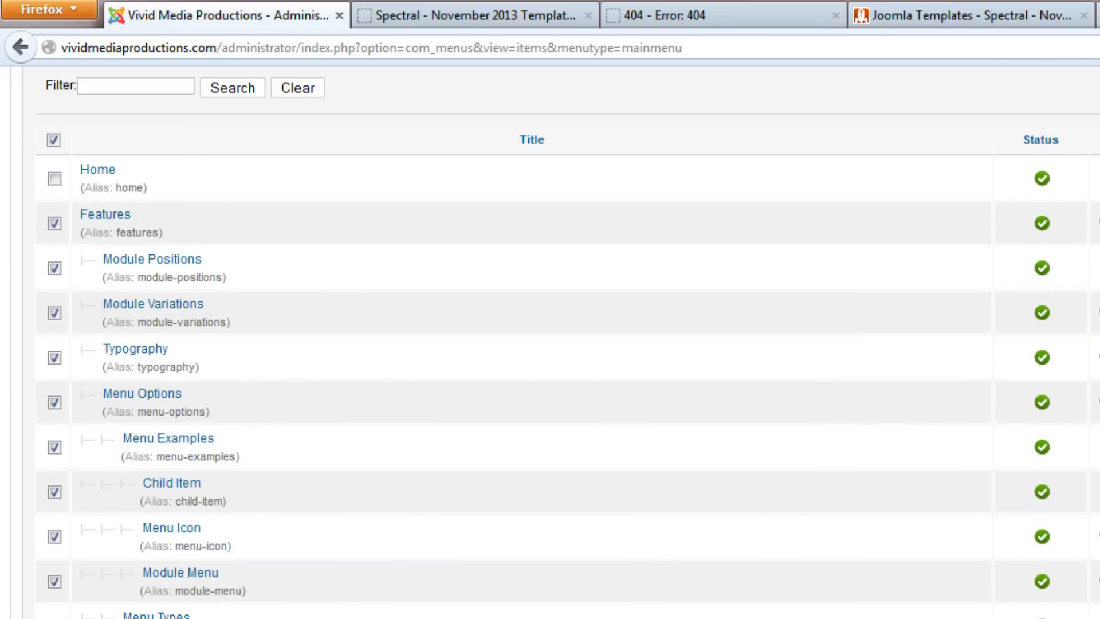
left_click(1099, 86)
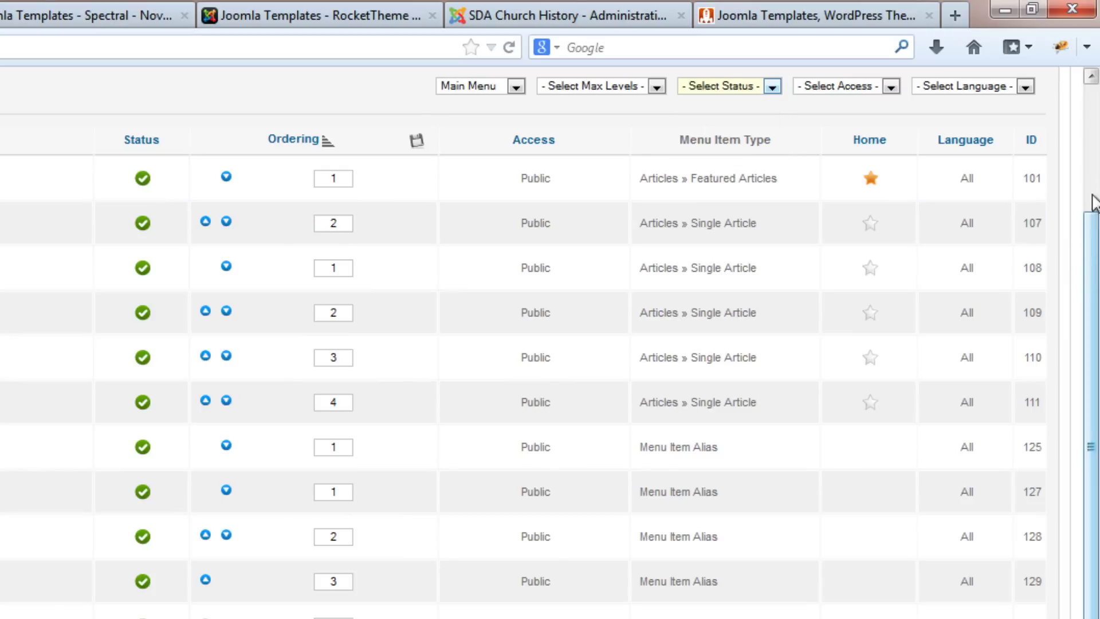
Step: Filter the Main Menu items to Trashed, select them all and empty the trash
left_click(1091, 221)
left_click_drag(1092, 221, 1092, 114)
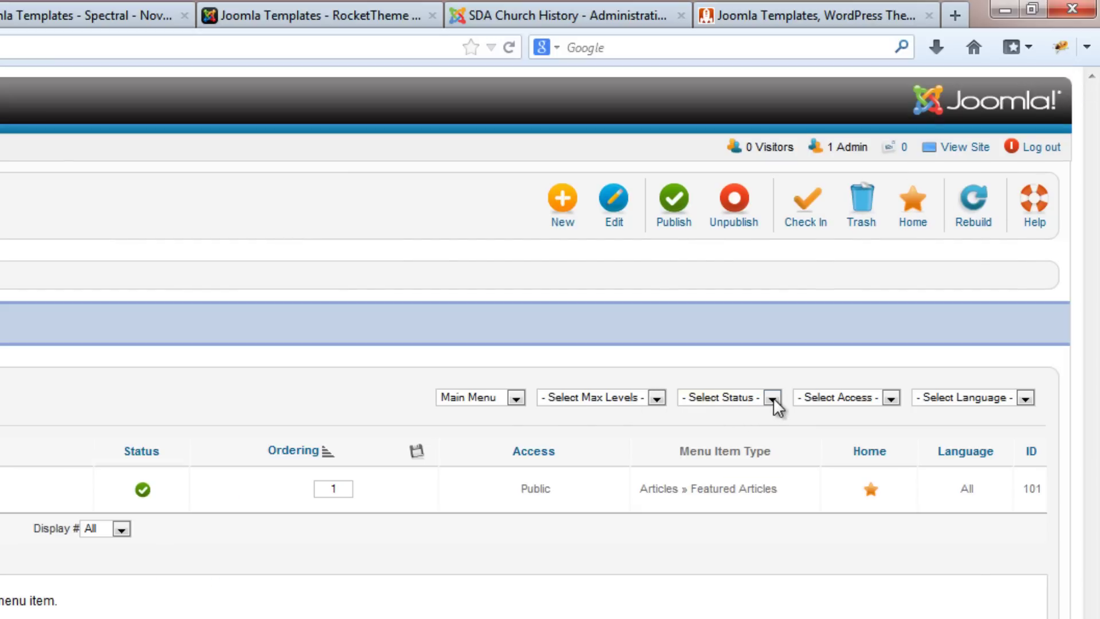
left_click(772, 397)
left_click(739, 456)
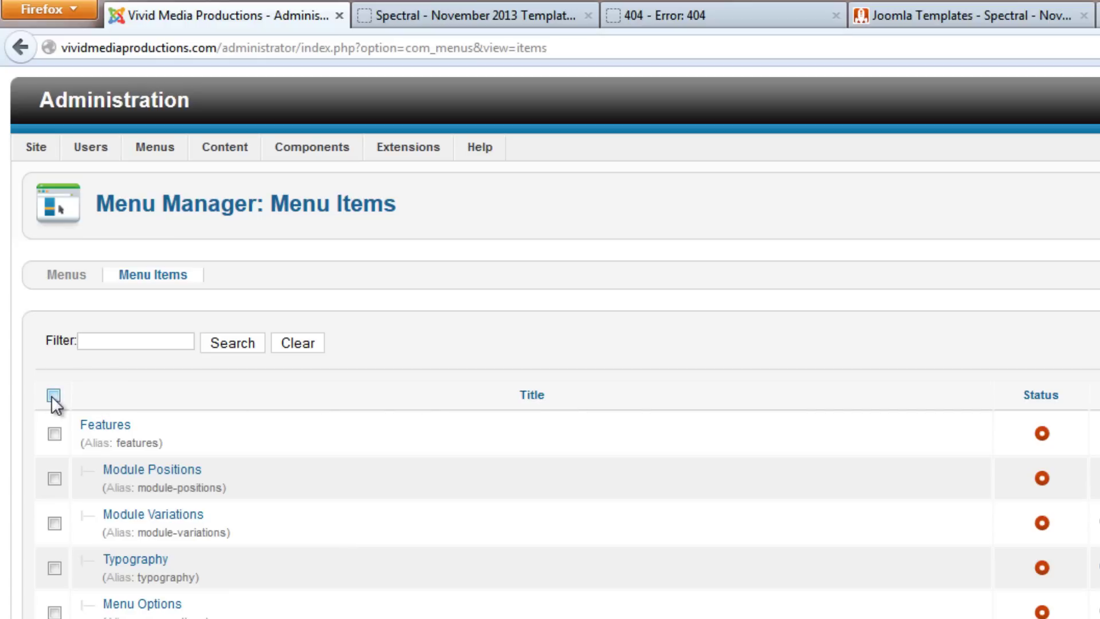
left_click(53, 395)
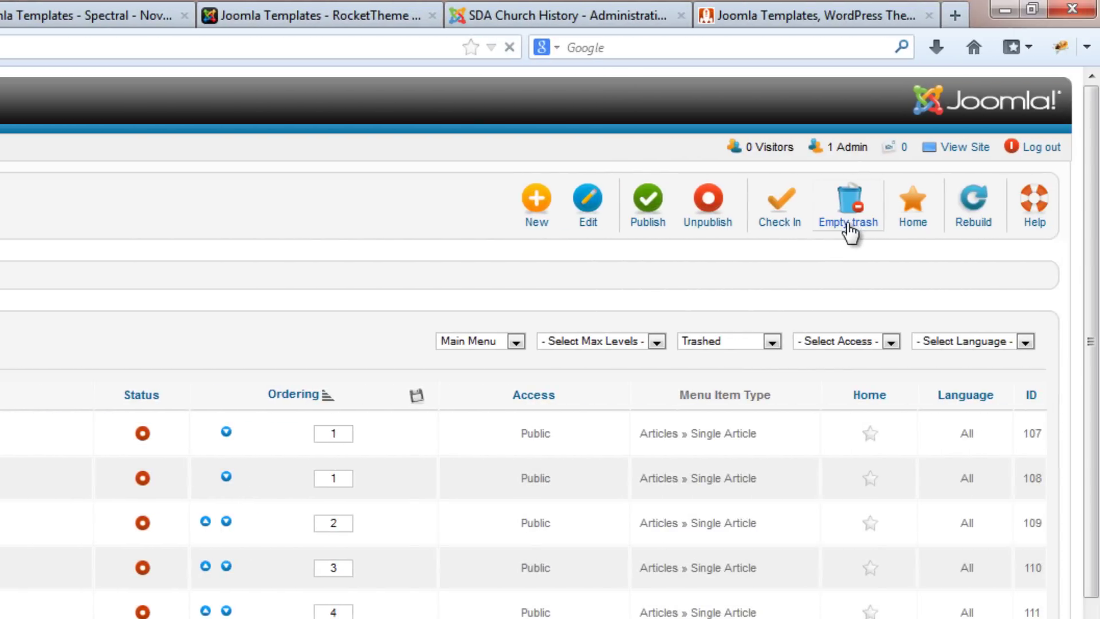
left_click(849, 224)
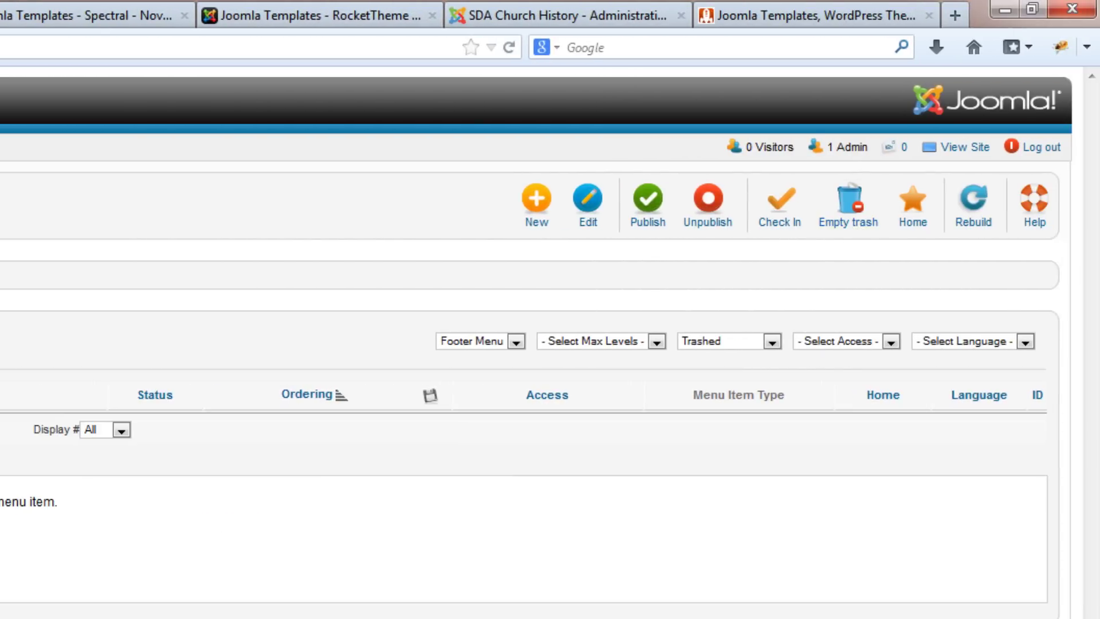